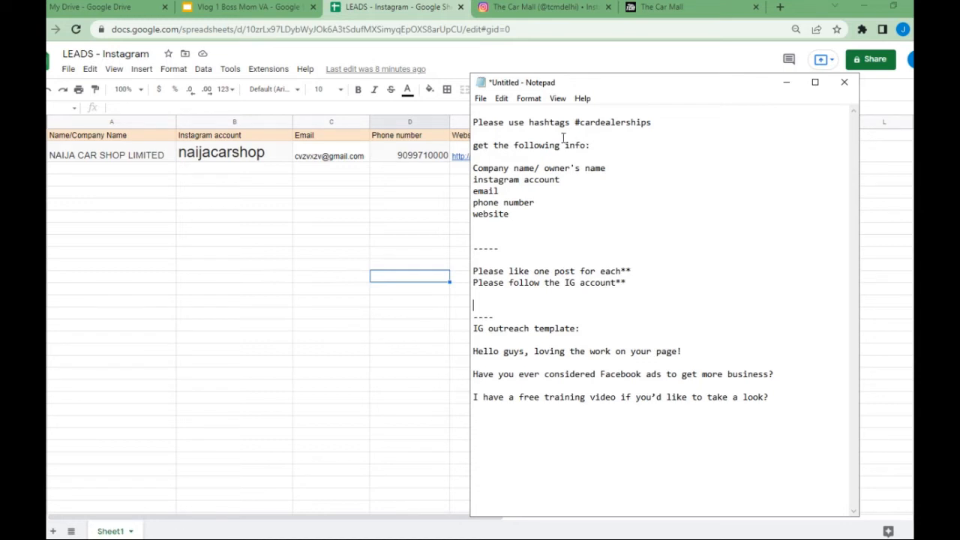
Step: Read the Notepad instructions on the hashtag to use and the lead details to collect for each company
drag(489, 122, 586, 124)
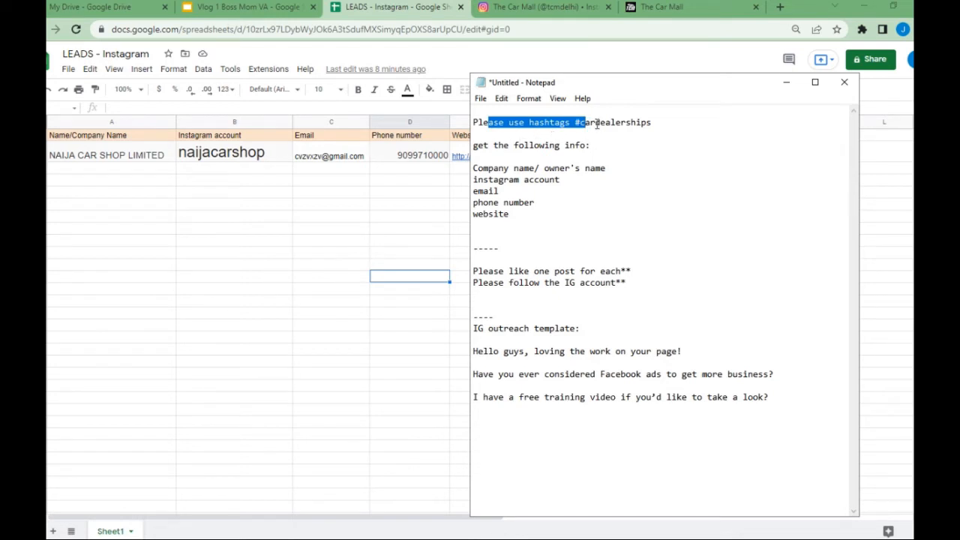
click(649, 164)
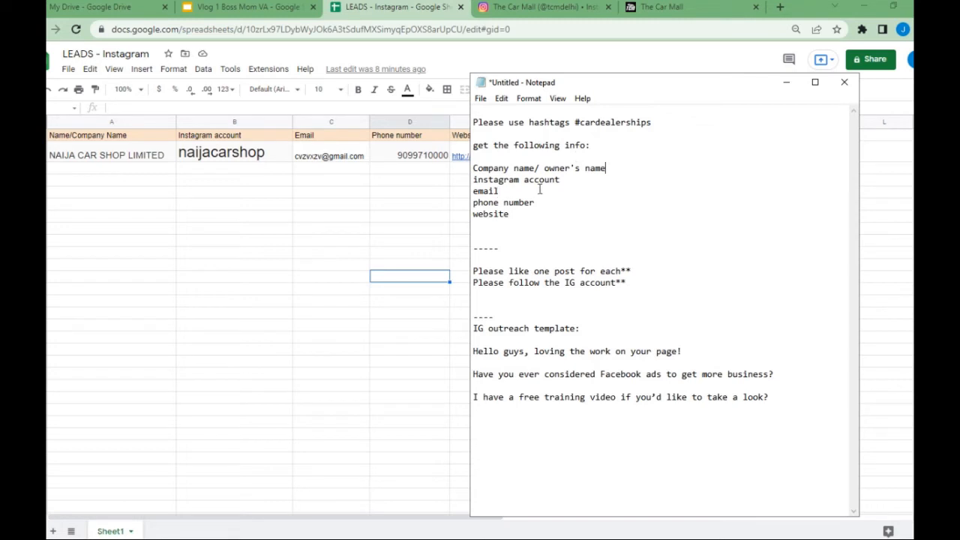
drag(489, 191, 580, 185)
click(581, 201)
drag(484, 190, 551, 205)
click(526, 202)
click(516, 222)
drag(484, 213, 542, 214)
click(606, 261)
Step: Review the notes on liking a post, following the account and the Instagram outreach template
drag(493, 282, 597, 293)
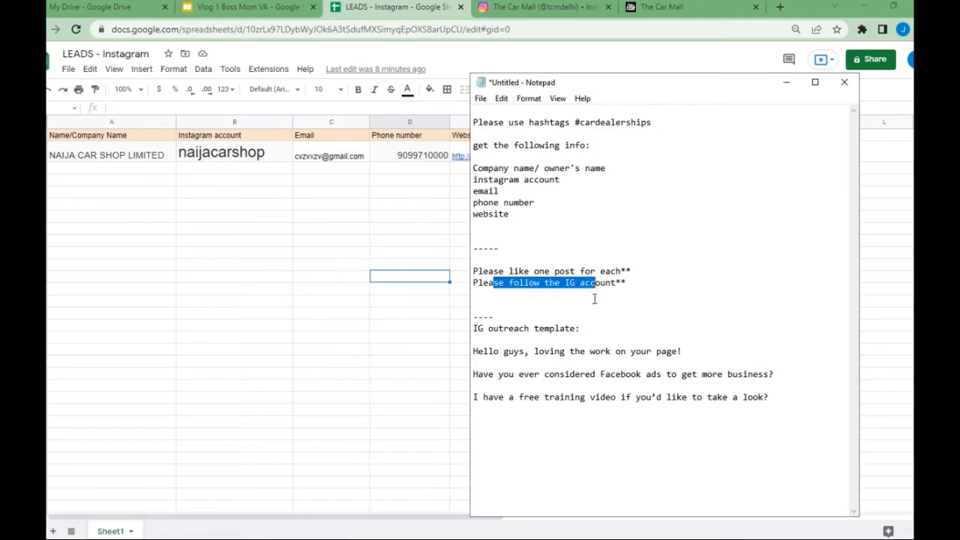
click(580, 285)
click(660, 328)
click(505, 339)
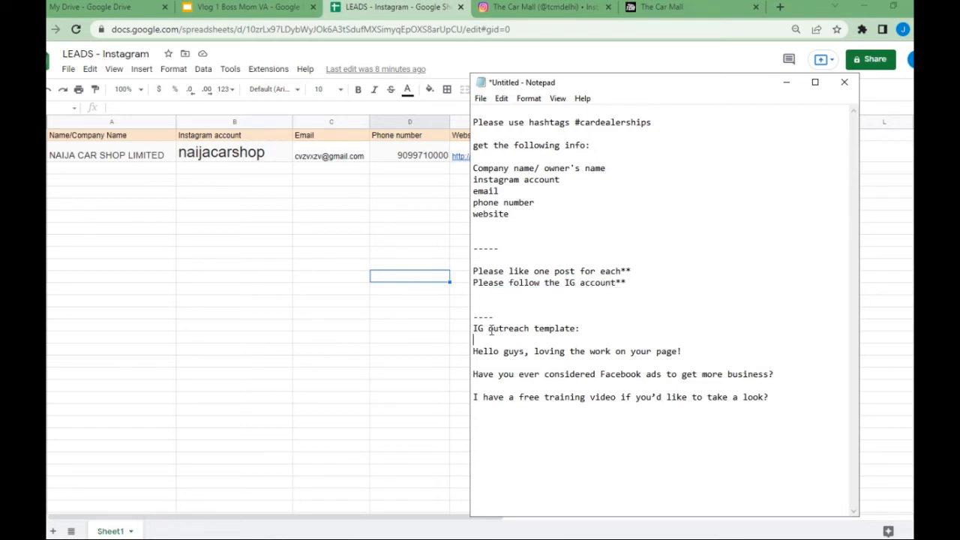
drag(474, 330, 602, 330)
click(608, 350)
drag(477, 351, 795, 441)
click(703, 439)
Step: Review the LEADS - Instagram sheet's column headers, from Name/Company Name to Website, and the existing sample lead row
click(179, 243)
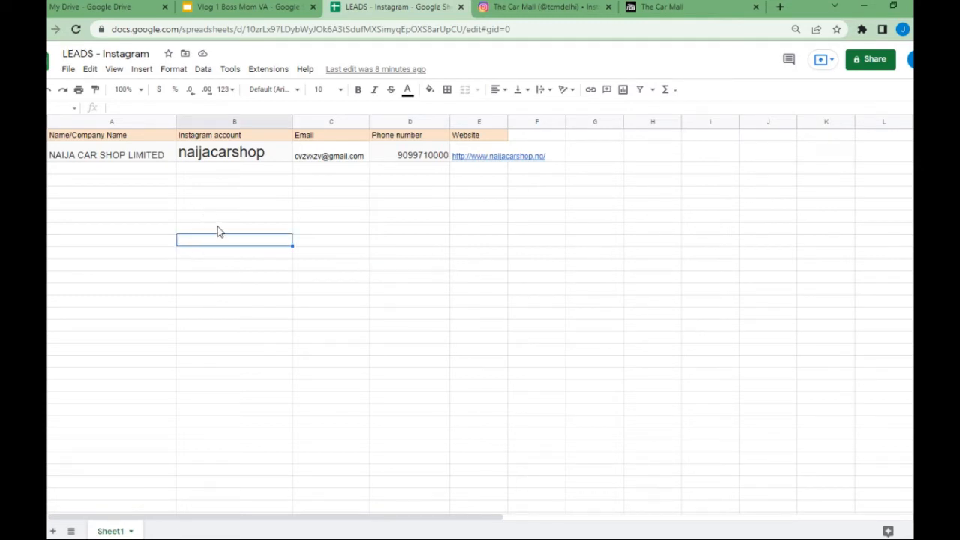
click(421, 315)
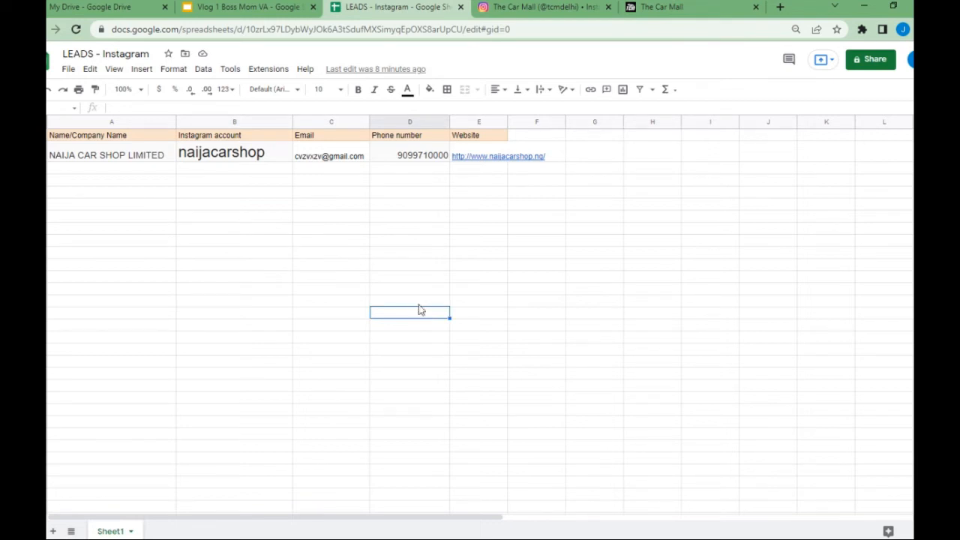
click(207, 239)
click(169, 137)
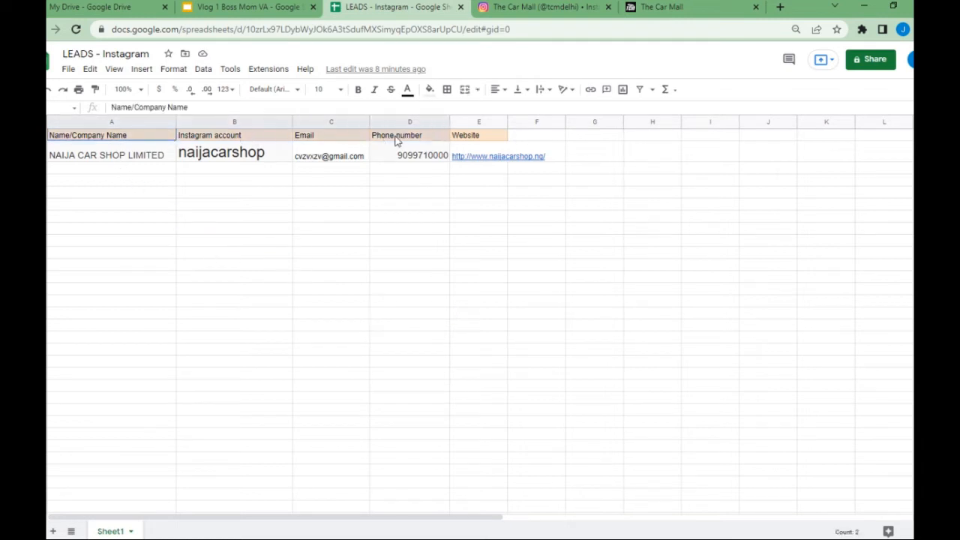
click(253, 279)
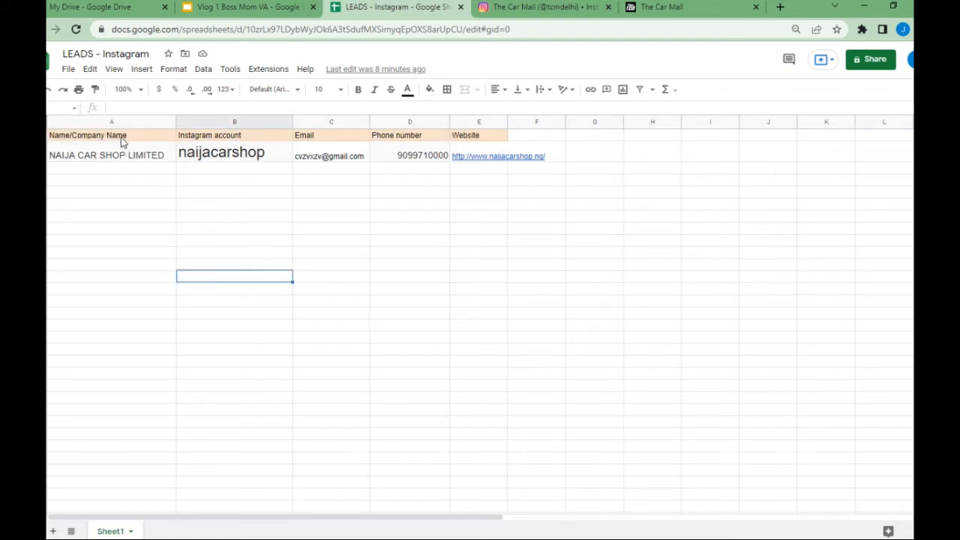
click(225, 137)
click(321, 139)
click(389, 136)
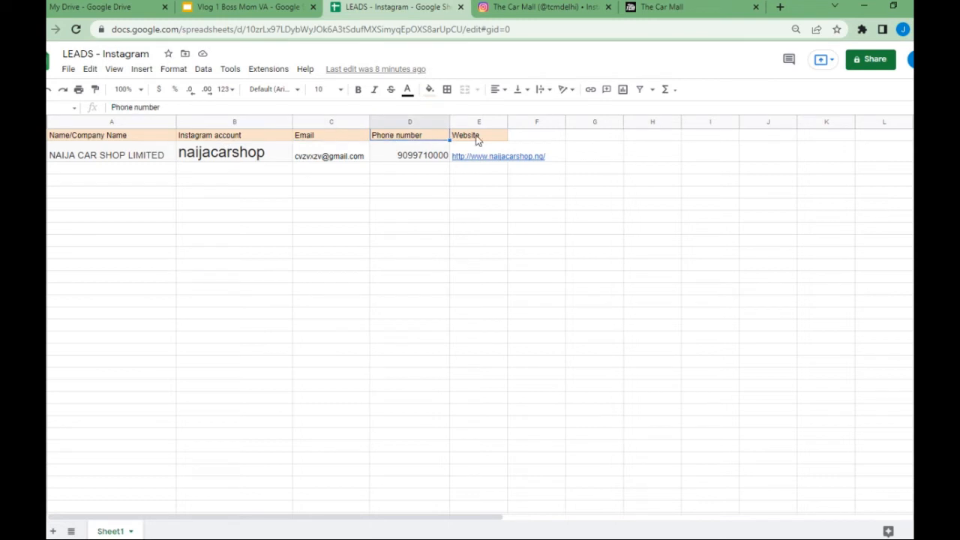
click(476, 137)
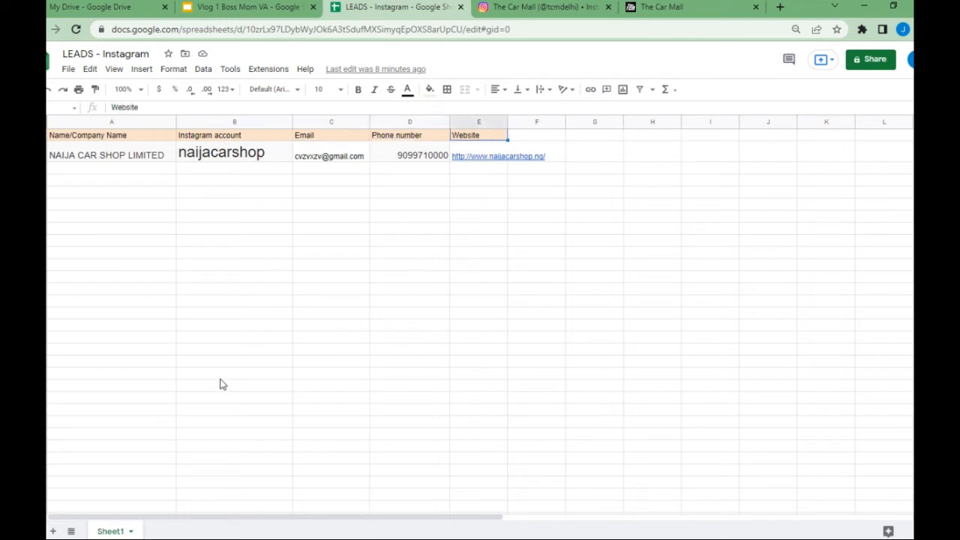
click(211, 303)
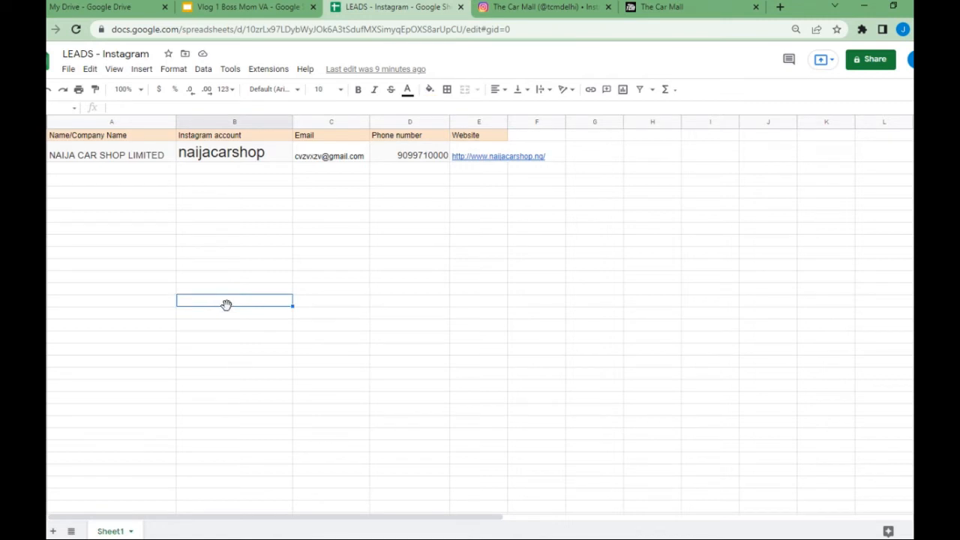
click(403, 289)
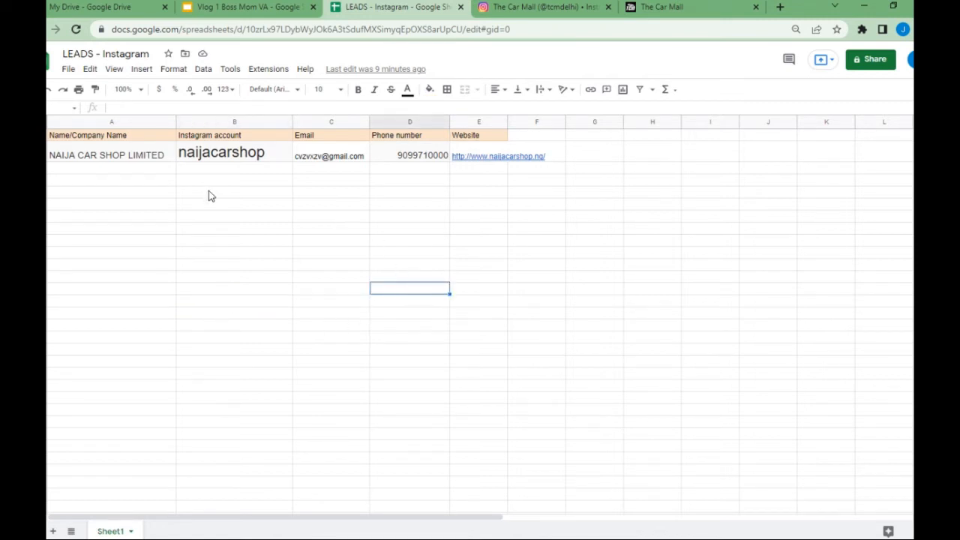
click(155, 170)
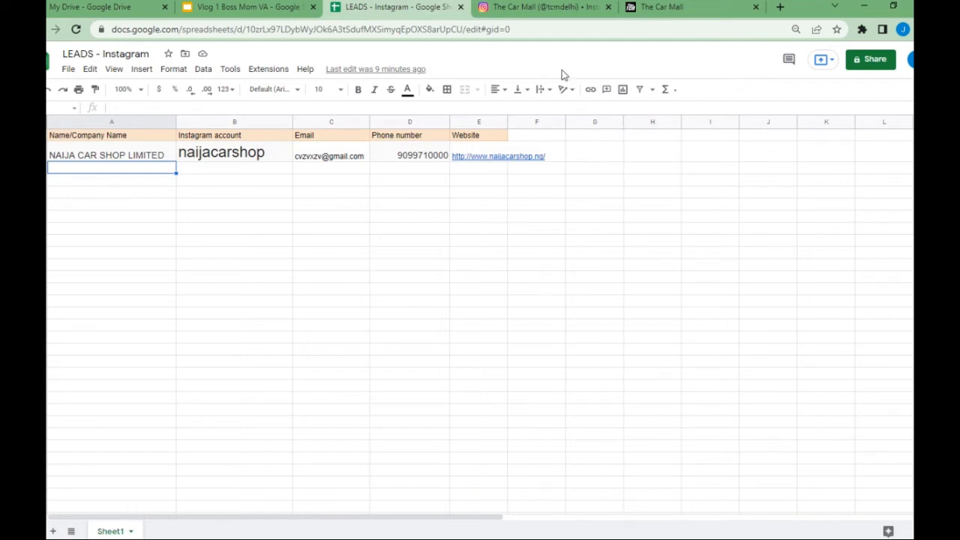
Step: Switch to The Car Mall's Instagram profile and compare the hashtag in the notes with the recent Instagram searches
click(543, 6)
scroll(465, 317, down, 2)
scroll(465, 316, up, 2)
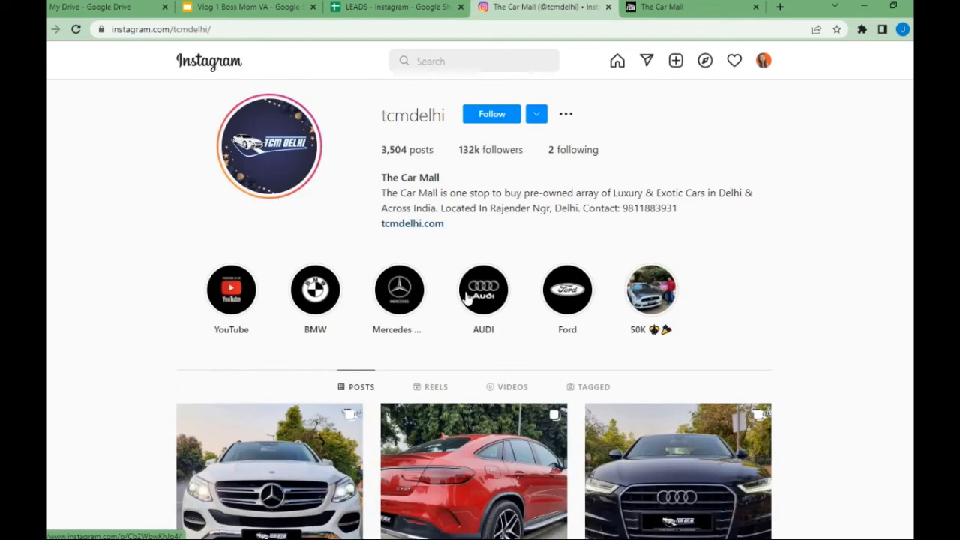
key(alt+Tab)
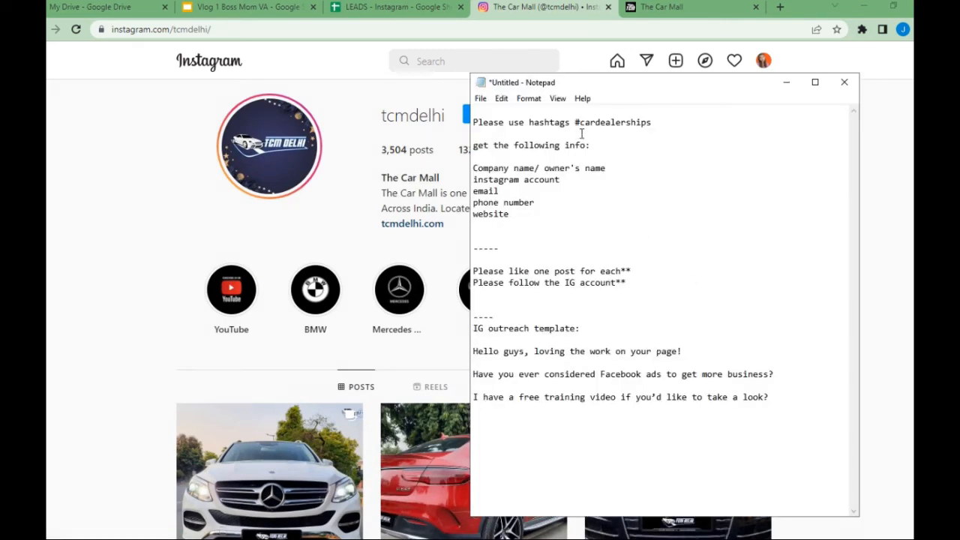
drag(600, 120, 660, 125)
click(425, 61)
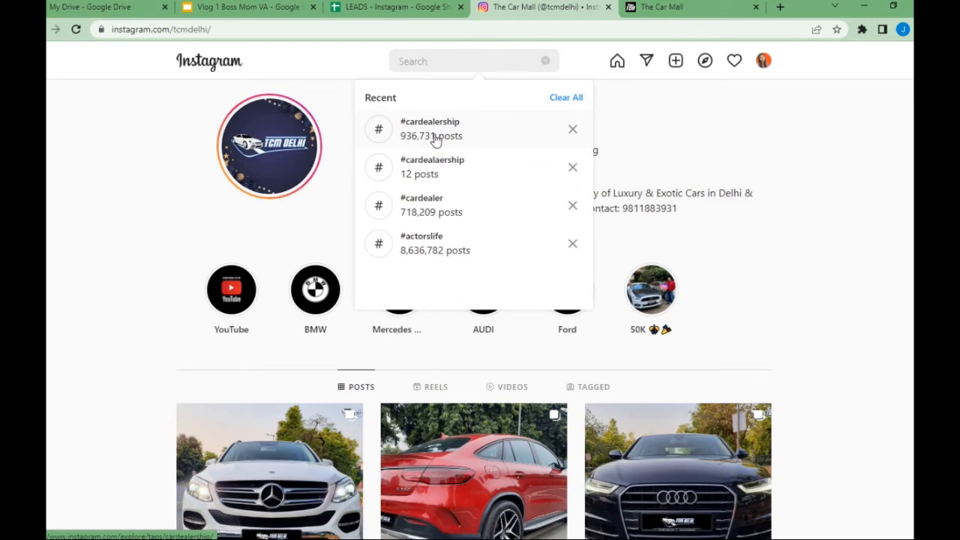
click(672, 130)
Step: Examine The Car Mall's Instagram profile details and posts
scroll(722, 225, down, 3)
scroll(721, 222, up, 3)
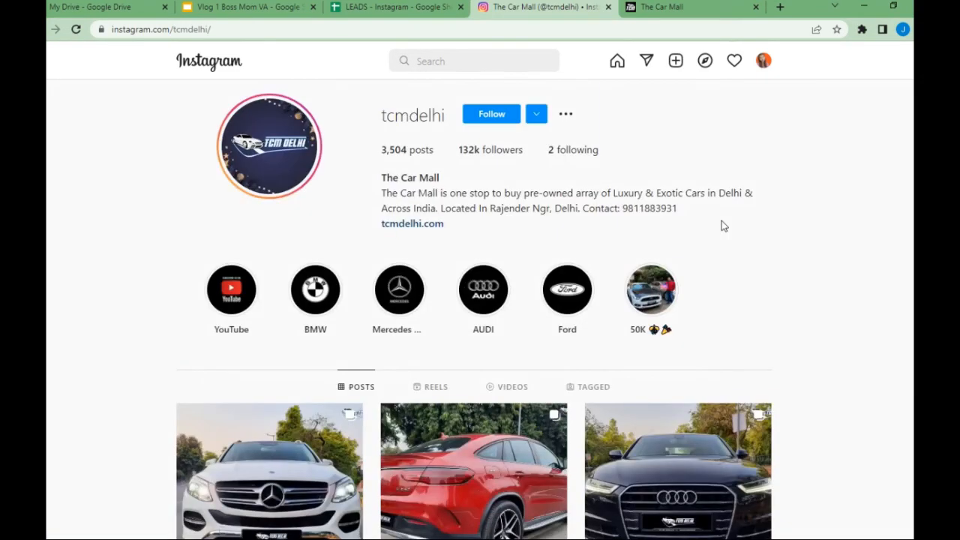
scroll(722, 224, down, 3)
scroll(722, 223, up, 3)
scroll(520, 250, down, 1)
scroll(522, 248, up, 1)
scroll(528, 240, down, 3)
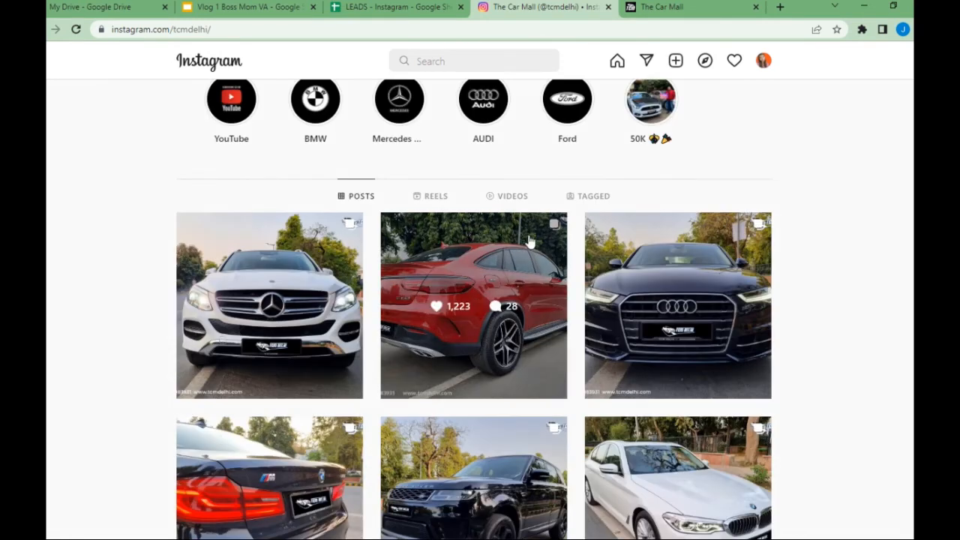
Step: Following the notes, like the white Mercedes GLE350d post and follow the tcmdelhi account
click(690, 501)
click(543, 178)
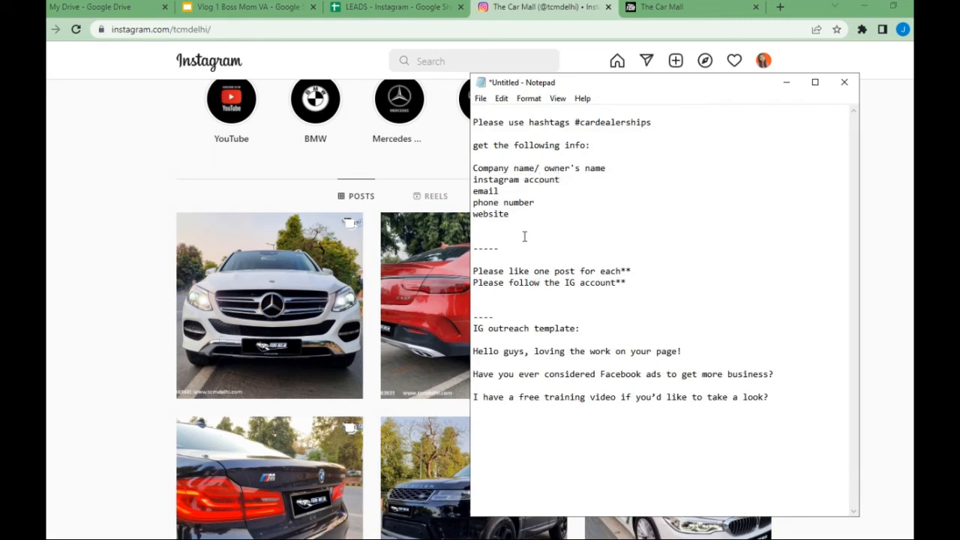
click(315, 332)
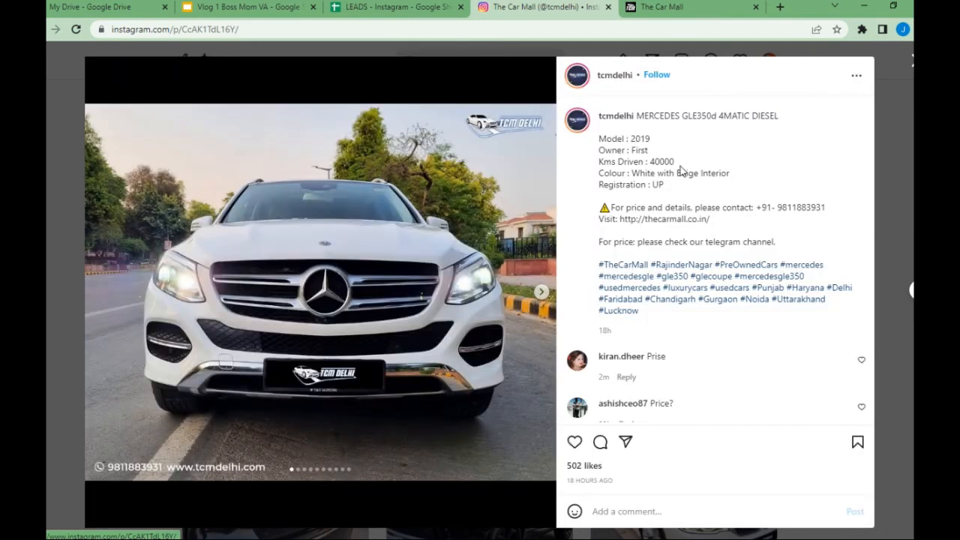
click(582, 442)
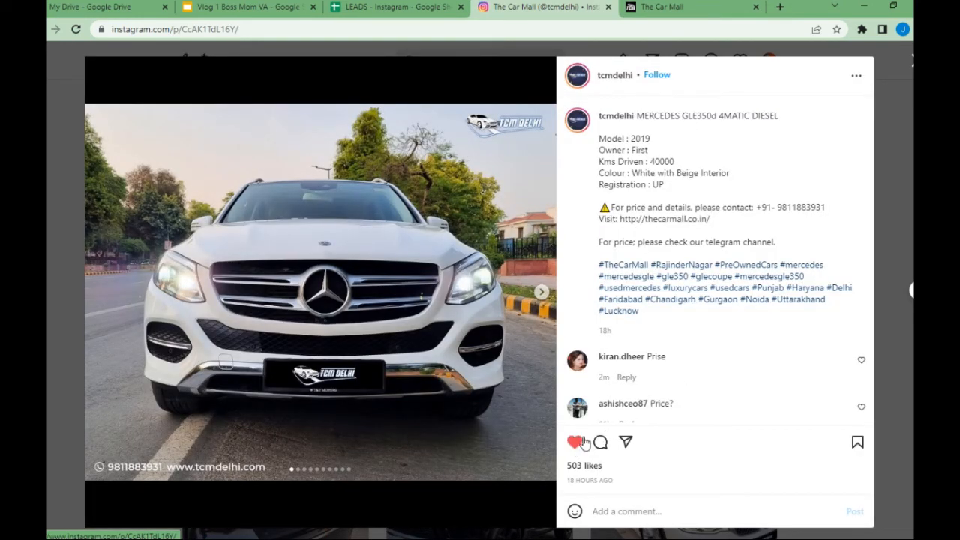
click(662, 76)
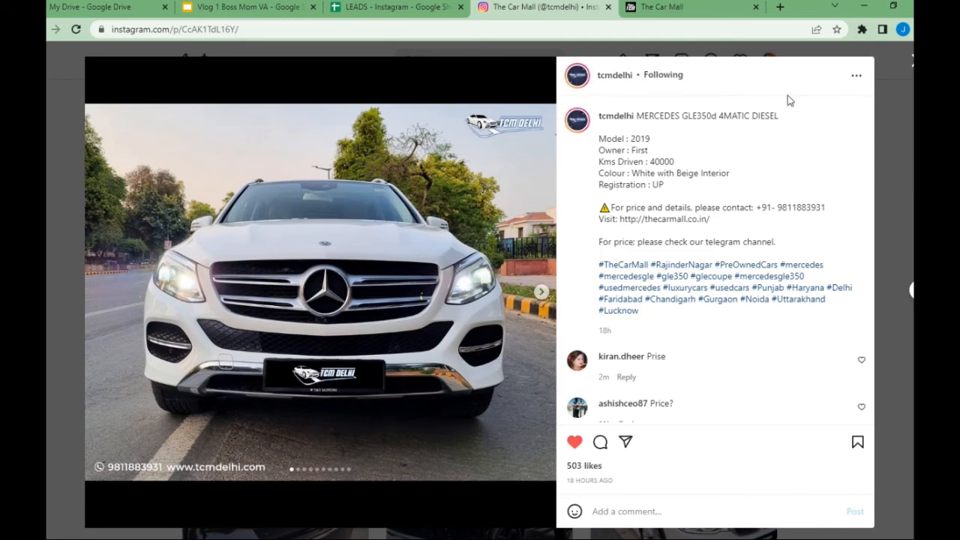
click(913, 61)
scroll(538, 284, up, 3)
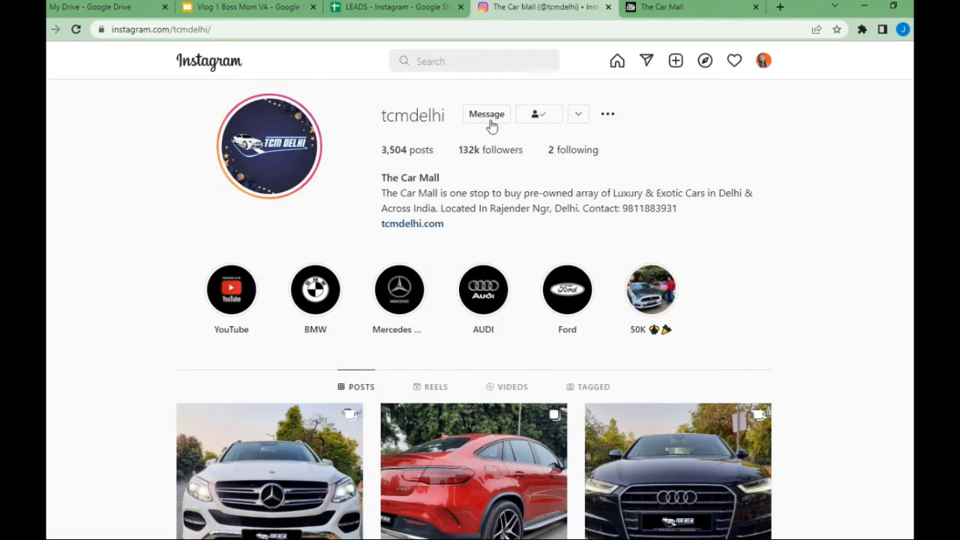
Step: Copy the three-sentence outreach template from the notes into an Instagram direct message to The Car Mall
click(691, 498)
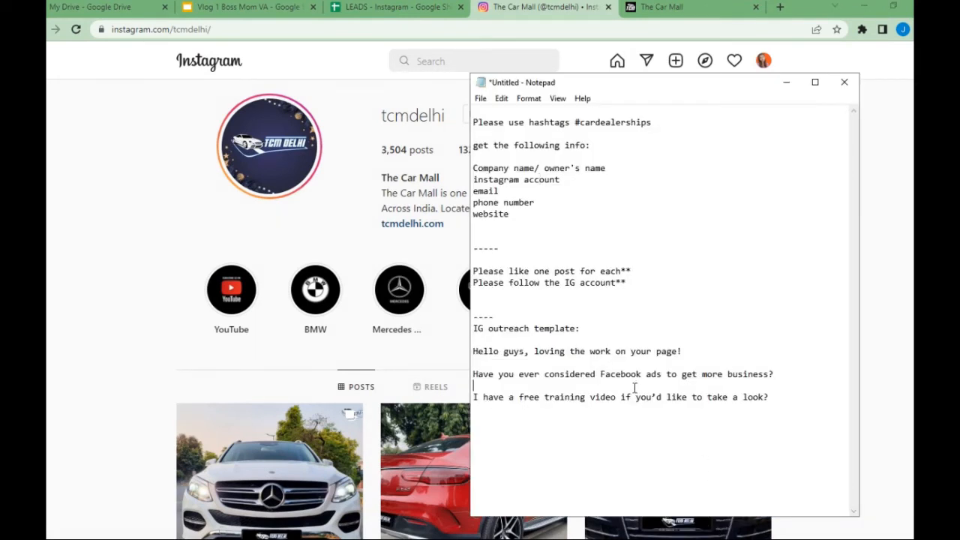
drag(473, 350, 788, 406)
key(ctrl+c)
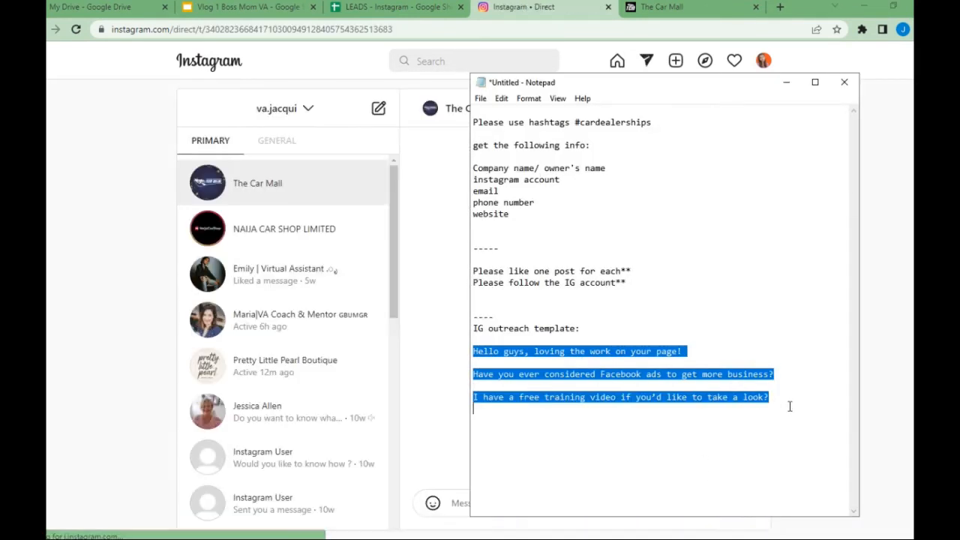
click(786, 84)
click(514, 500)
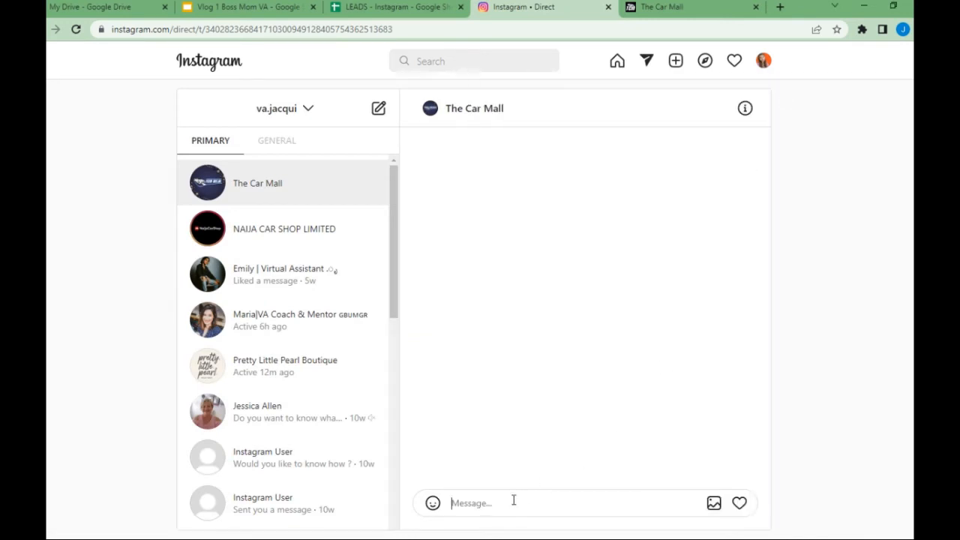
key(ctrl+v)
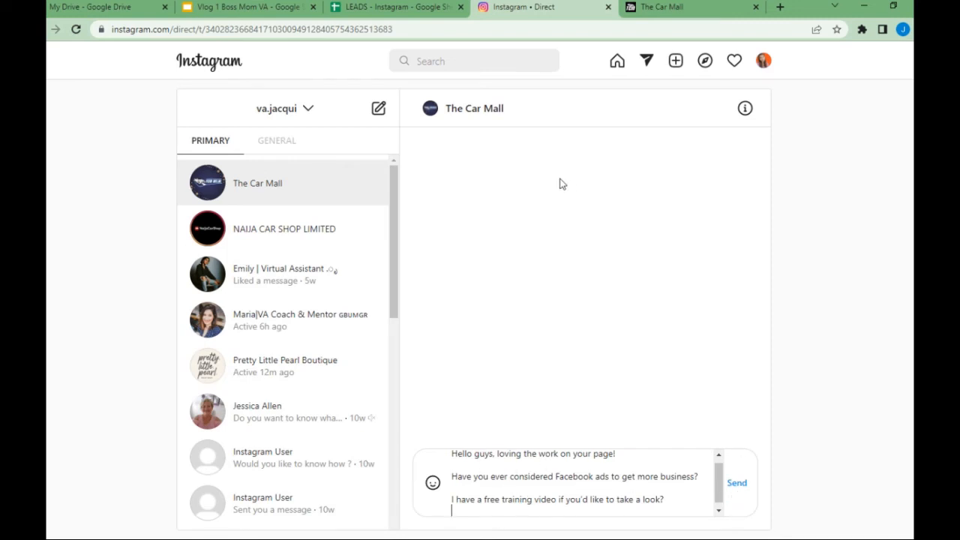
click(453, 114)
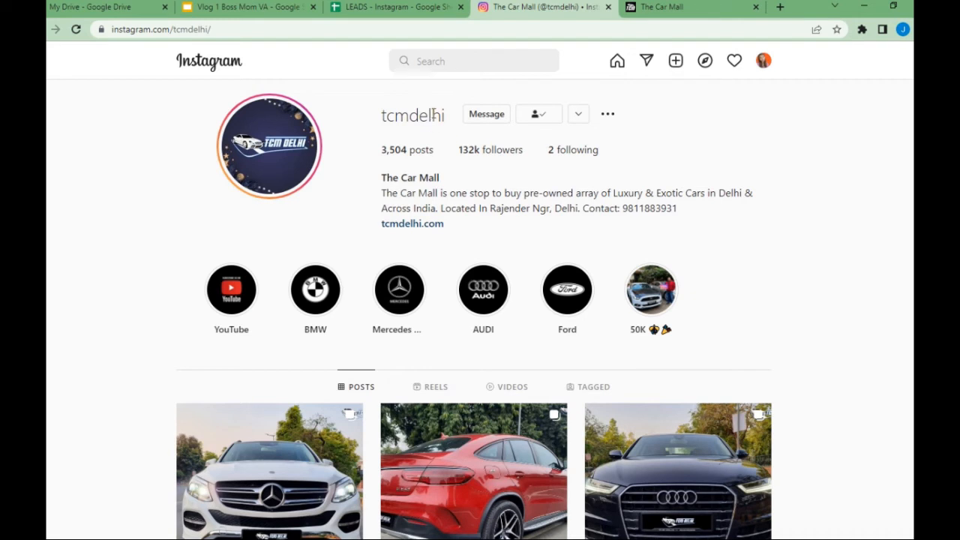
drag(435, 113, 381, 115)
key(ctrl+c)
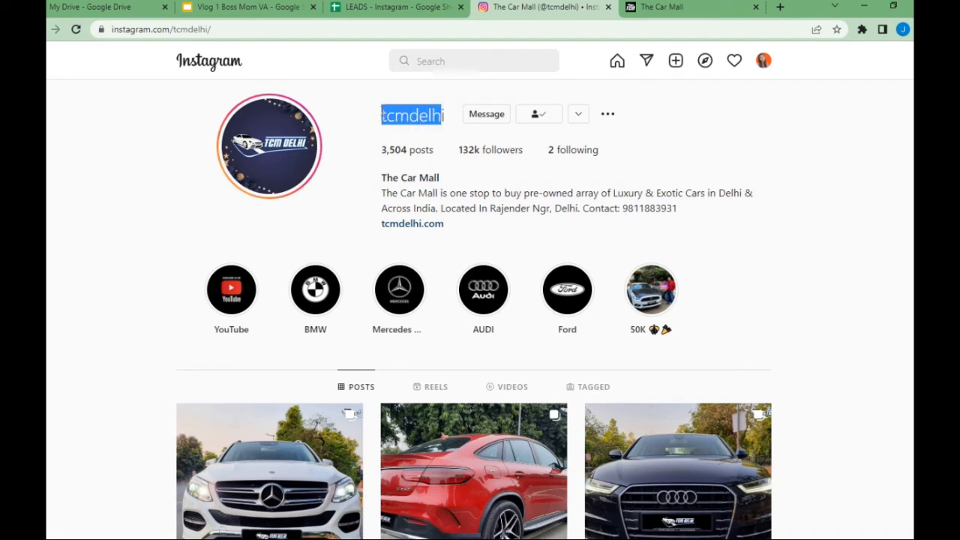
click(330, 7)
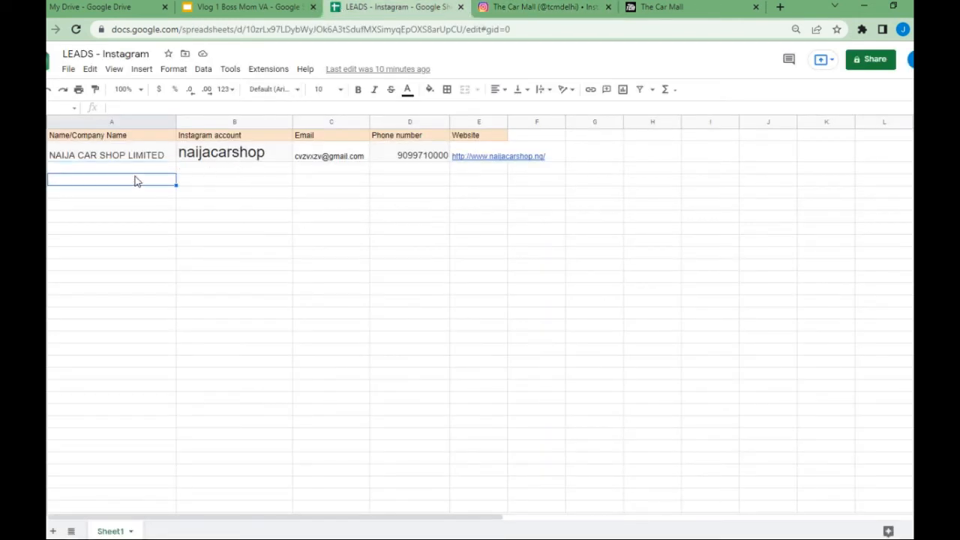
click(225, 167)
key(ctrl+v)
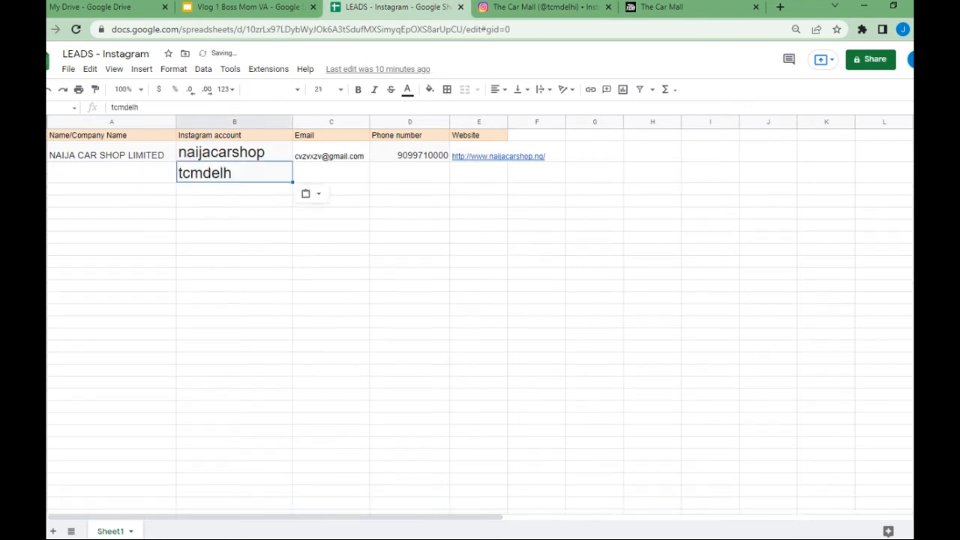
Step: Copy the company name "The Car Mall" from the profile into the Name/Company Name column of the new lead row
key(ctrl+Tab)
drag(441, 180, 380, 178)
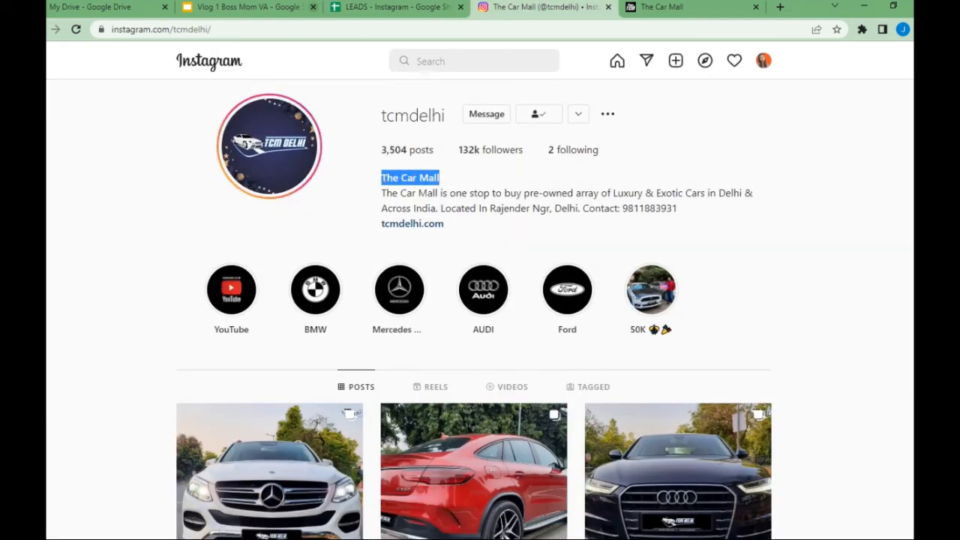
click(350, 7)
click(144, 173)
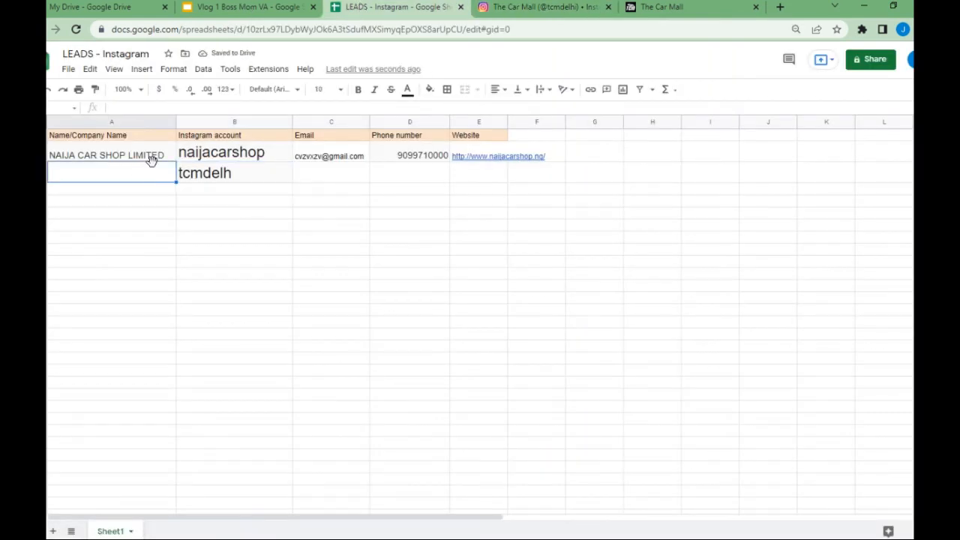
text(The Car Mall)
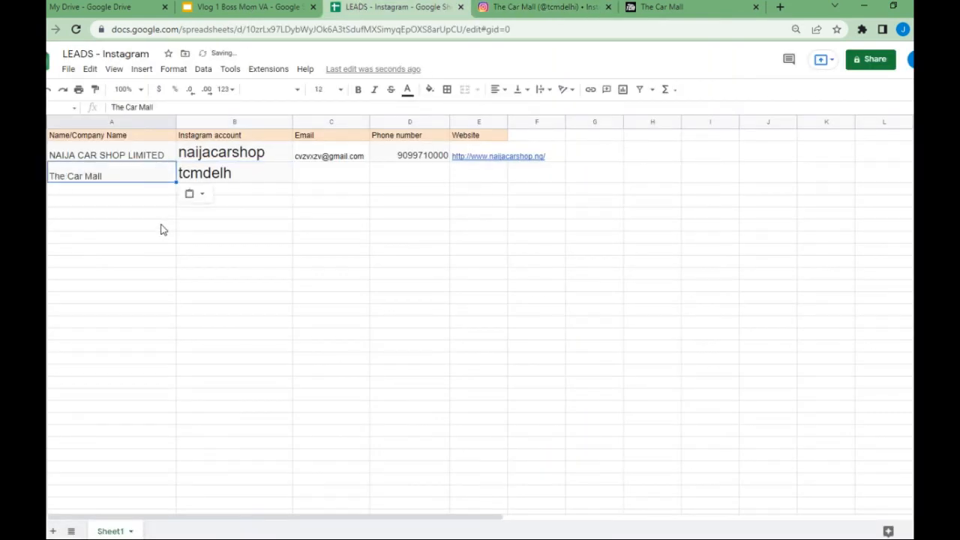
click(303, 273)
Step: Copy the contact e-mail from The Car Mall website's Contact Us page into the sheet's Email column for The Car Mall
click(573, 7)
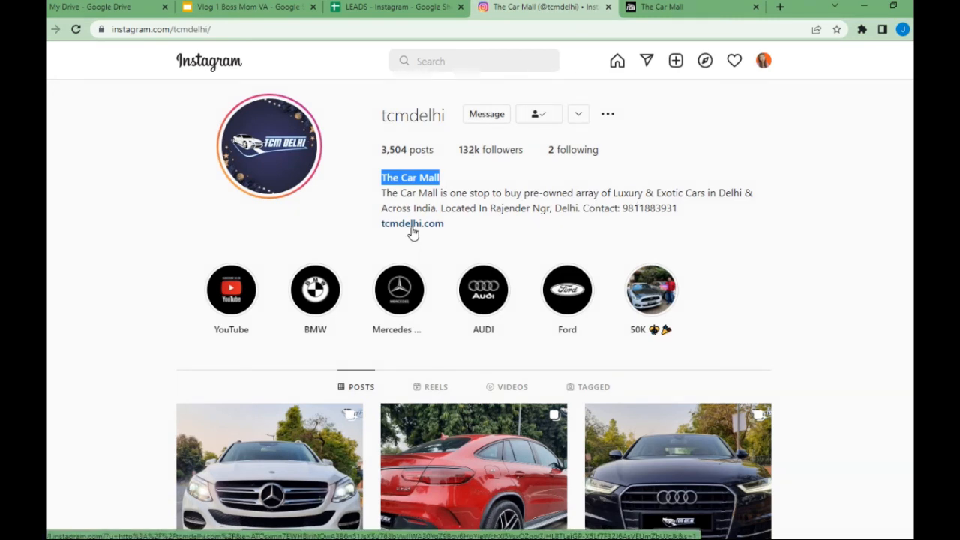
click(652, 9)
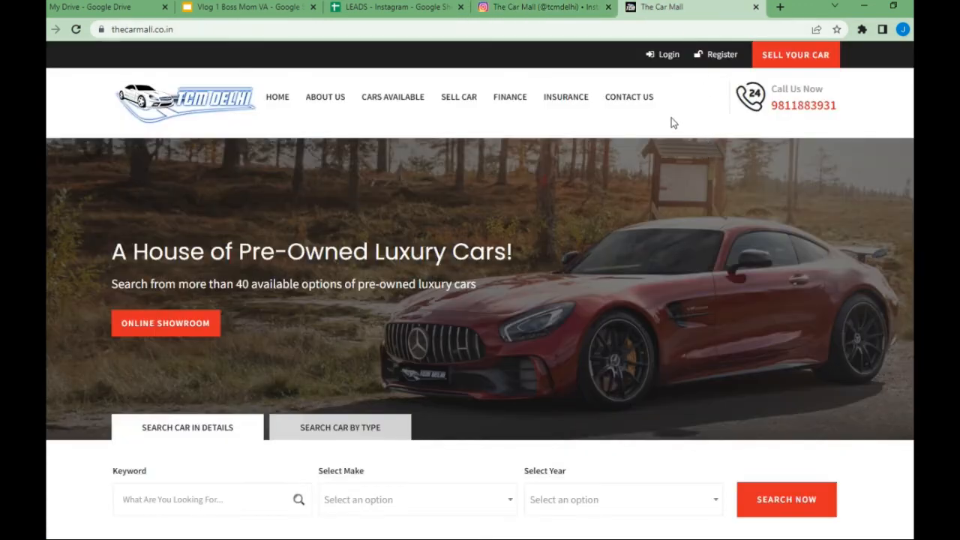
click(637, 101)
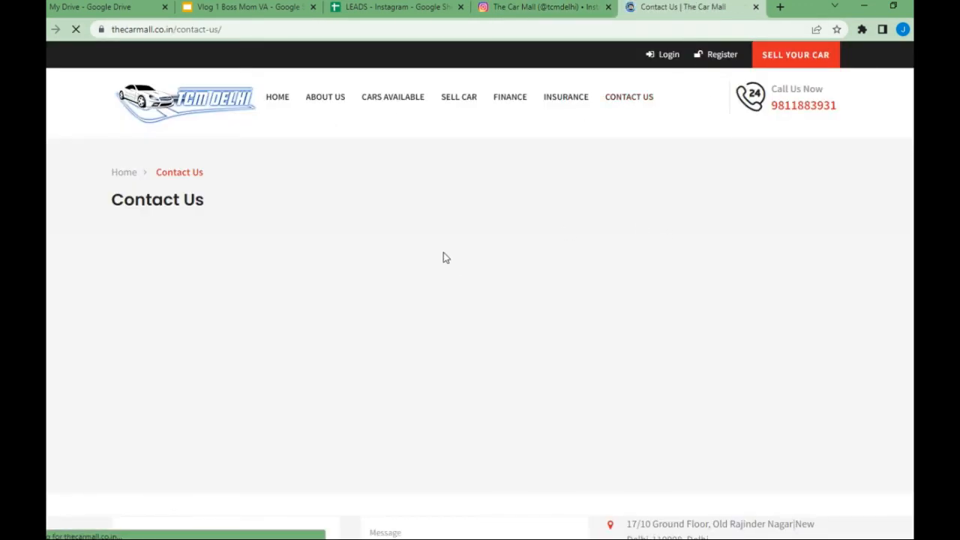
scroll(447, 255, down, 8)
scroll(722, 229, up, 3)
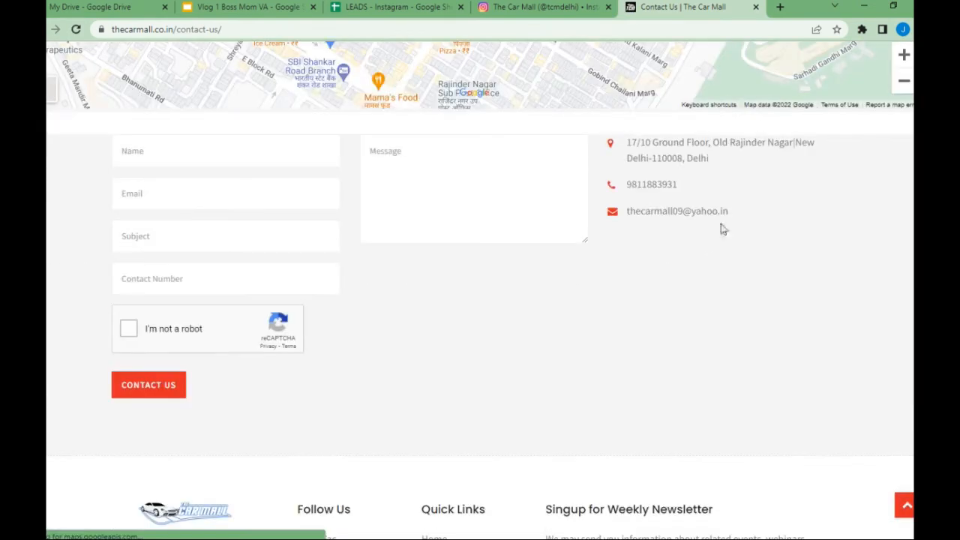
drag(738, 212, 626, 214)
key(ctrl+c)
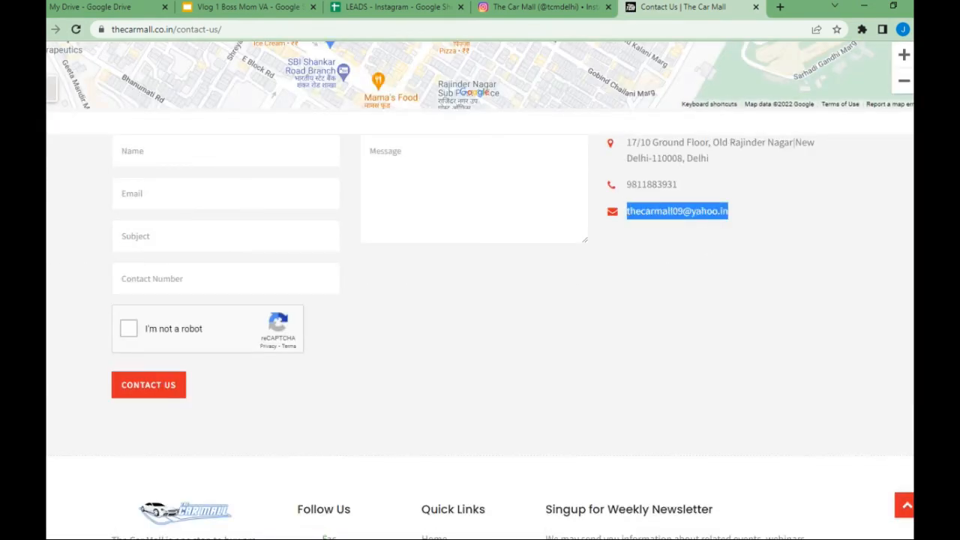
click(398, 7)
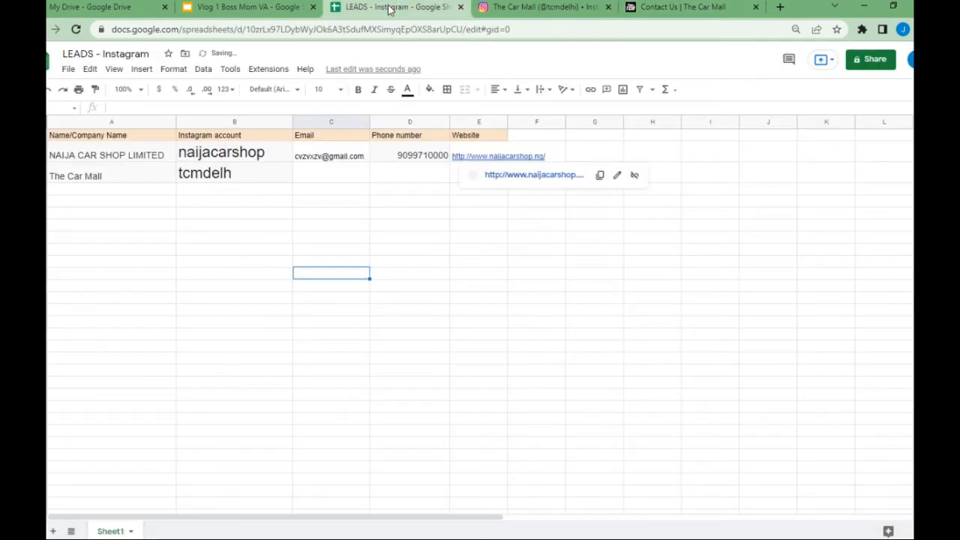
click(315, 175)
key(ctrl+v)
Step: Copy the contact number from the tcmdelhi Instagram bio into the Phone number column of The Car Mall's row
click(543, 7)
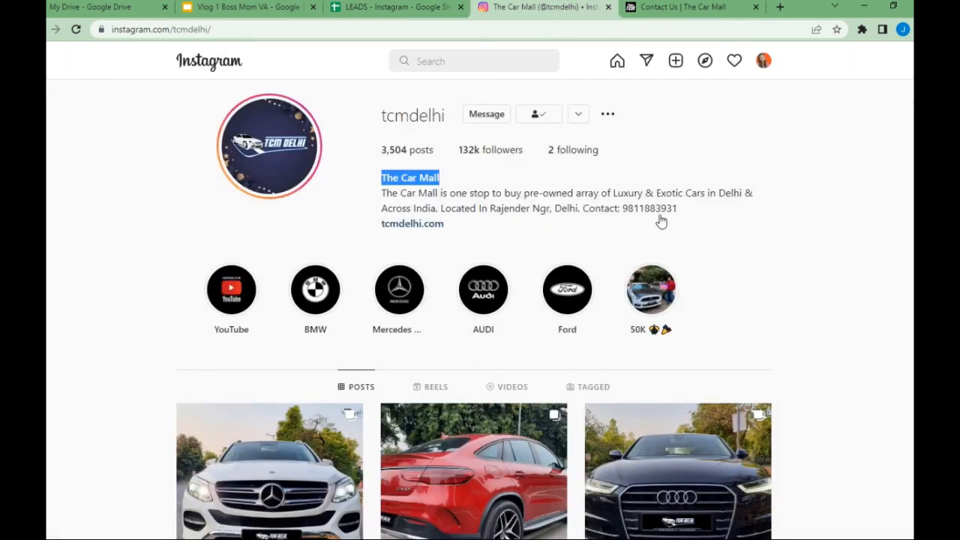
drag(679, 210, 622, 209)
key(ctrl+c)
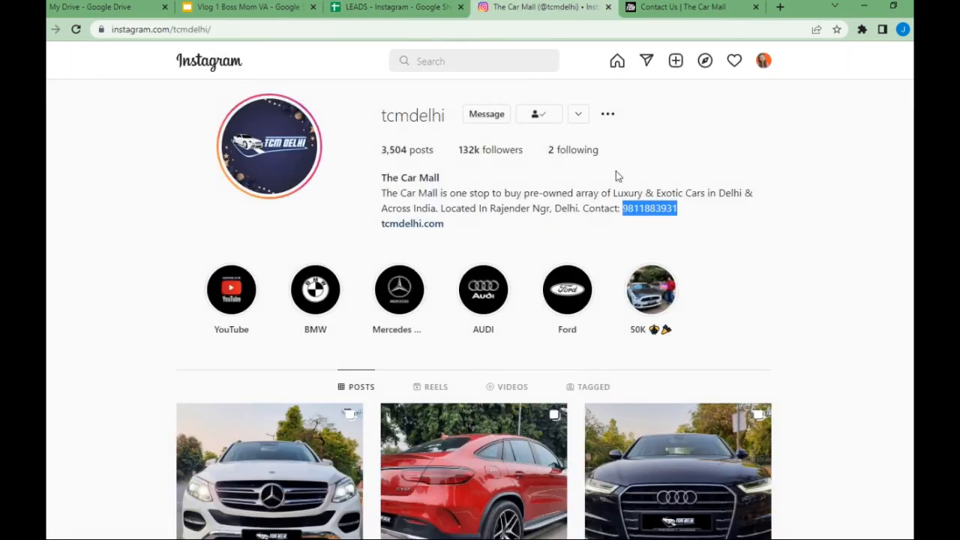
click(372, 8)
click(419, 176)
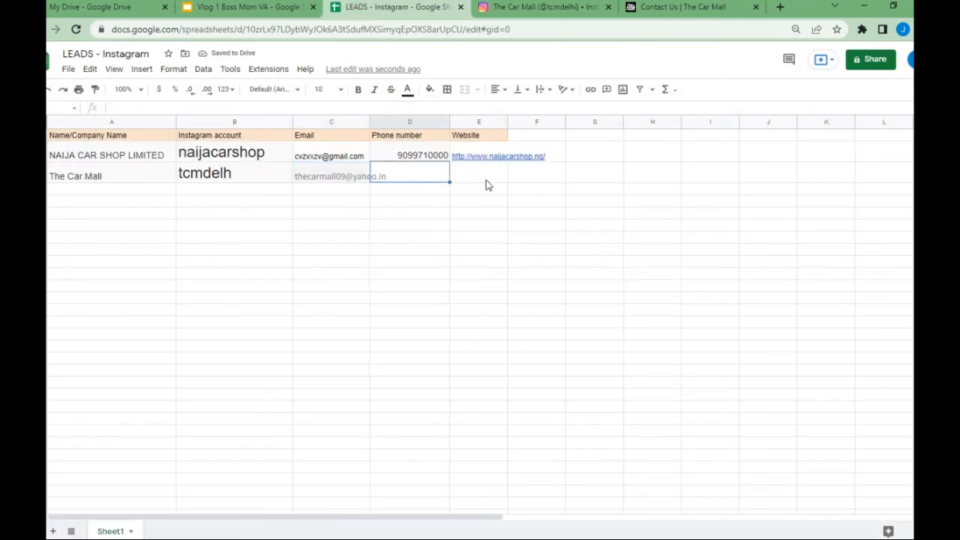
key(ctrl+v)
click(682, 7)
scroll(337, 88, up, 5)
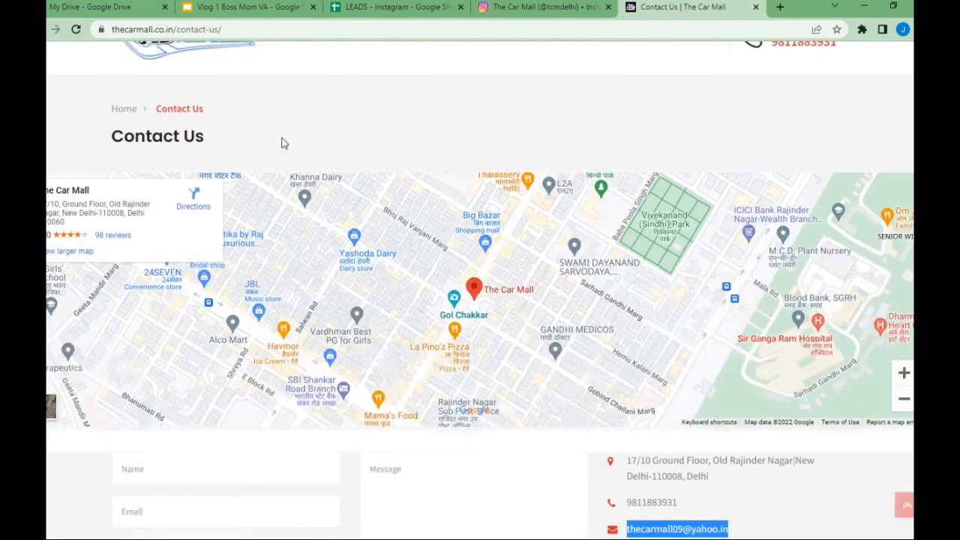
click(276, 97)
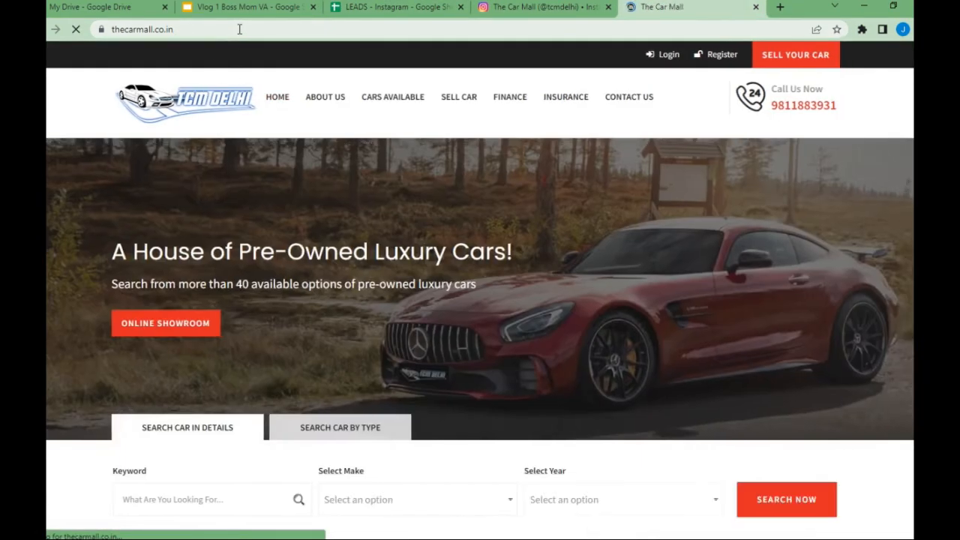
click(238, 30)
key(ctrl+c)
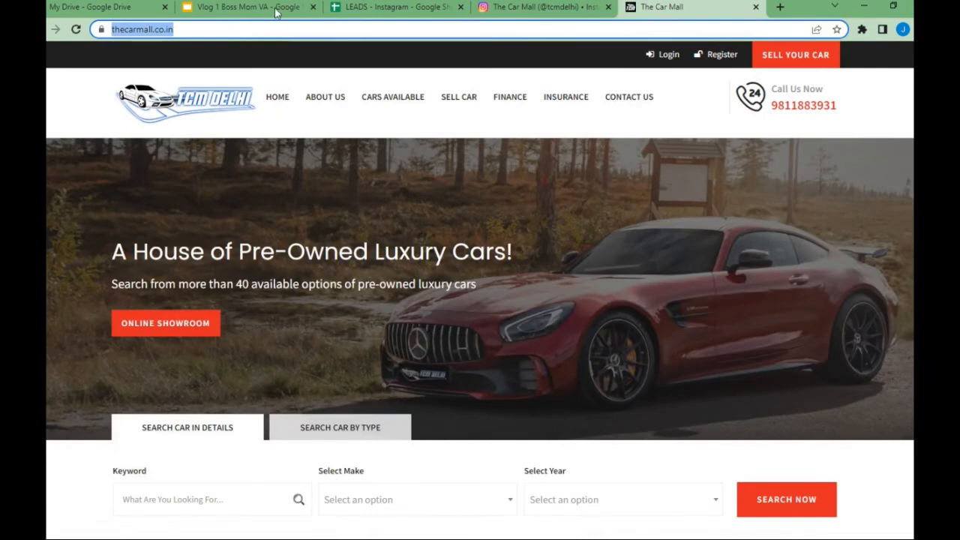
click(352, 7)
click(487, 180)
key(ctrl+v)
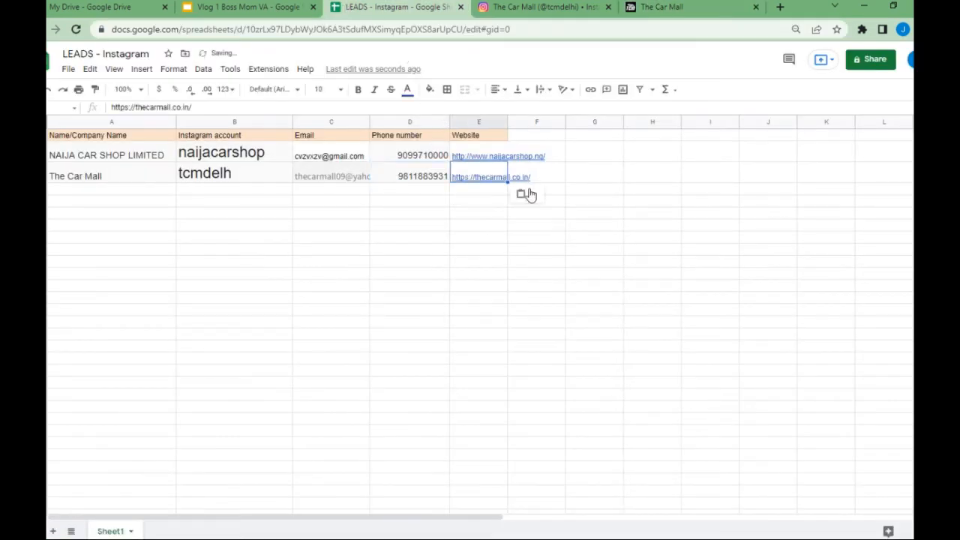
click(537, 294)
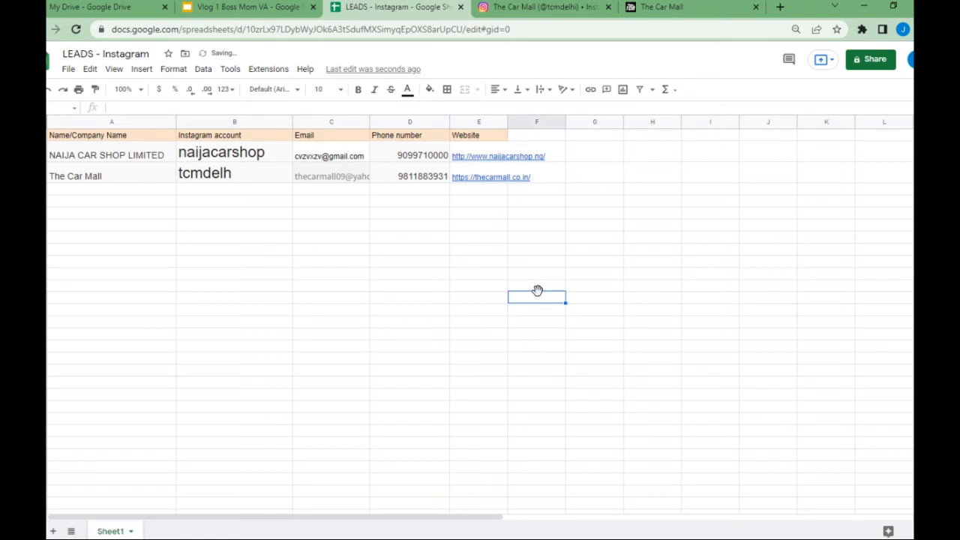
click(411, 286)
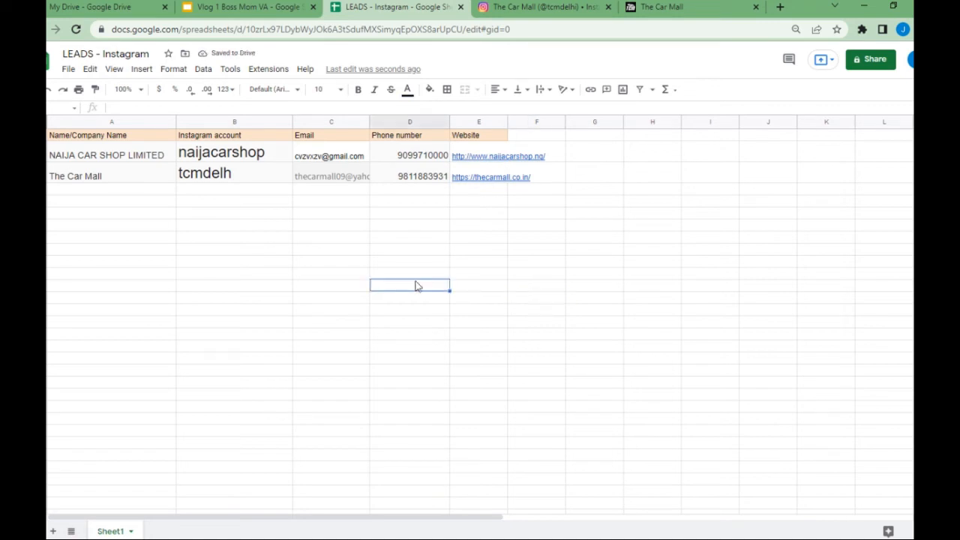
Step: Browse the #cardealership top posts on Instagram, viewing the white Hyundai Sonata post and the maroon 1999 Lexus LS400 post
click(561, 9)
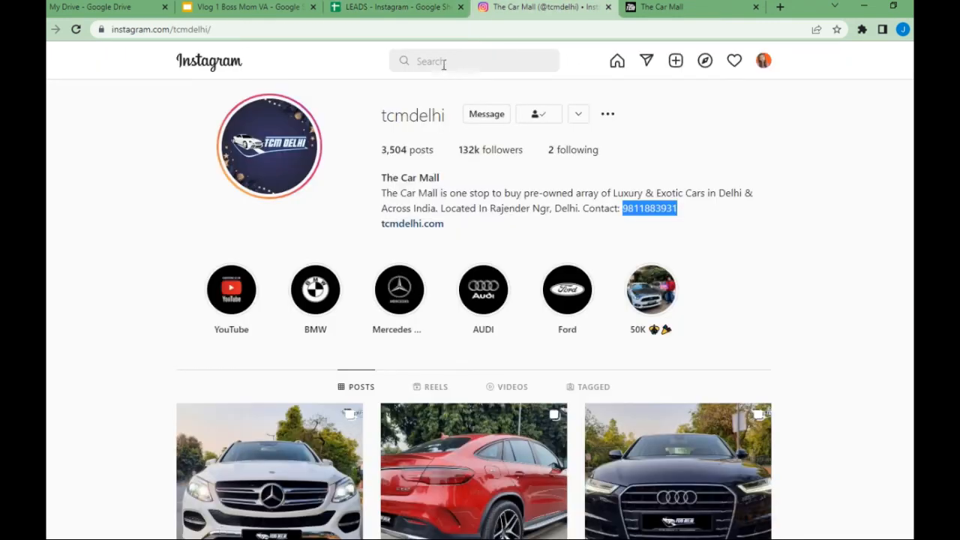
click(444, 61)
click(429, 131)
scroll(557, 169, down, 3)
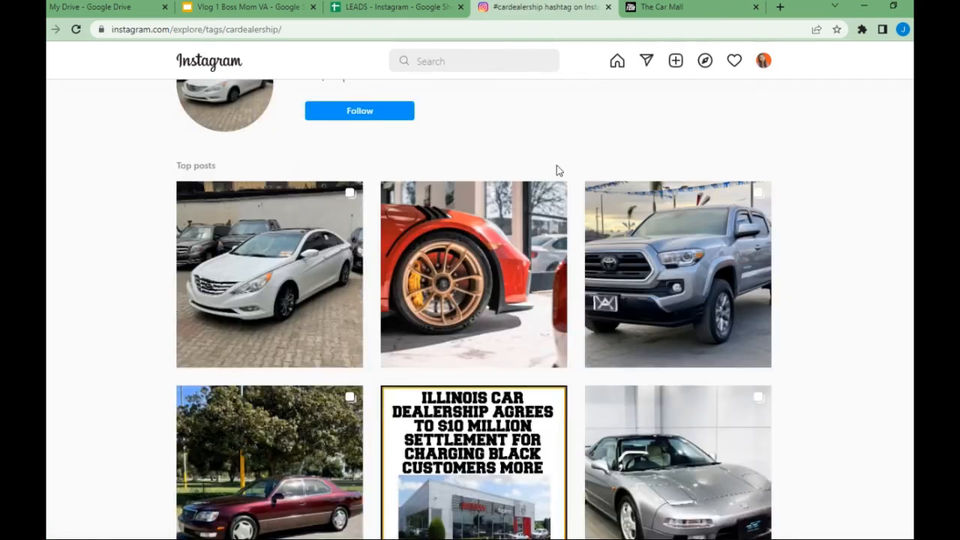
click(270, 161)
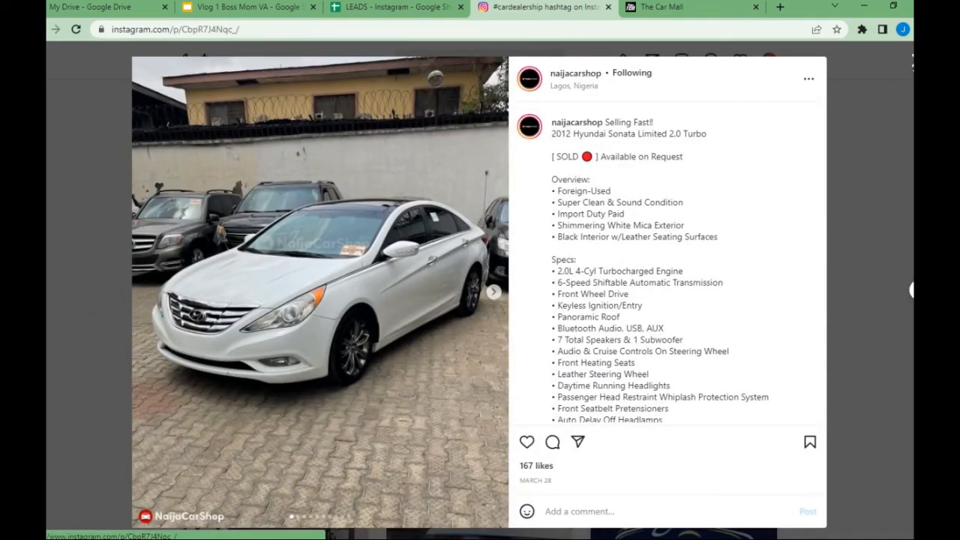
click(912, 63)
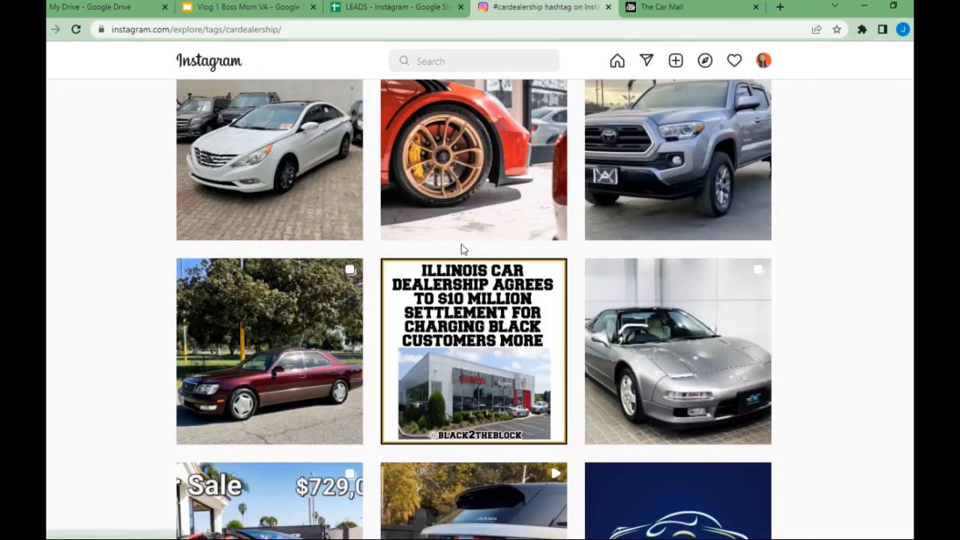
click(321, 271)
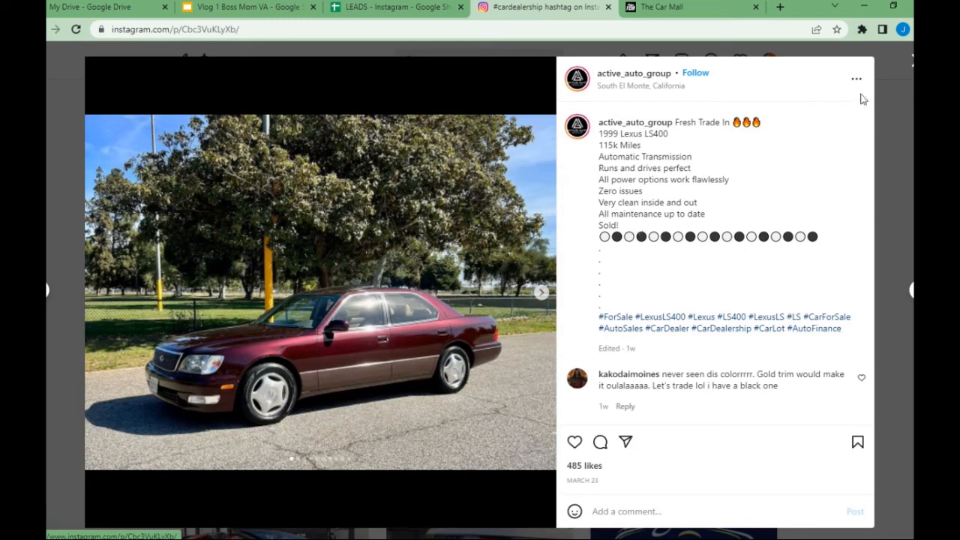
click(912, 64)
scroll(482, 255, up, 3)
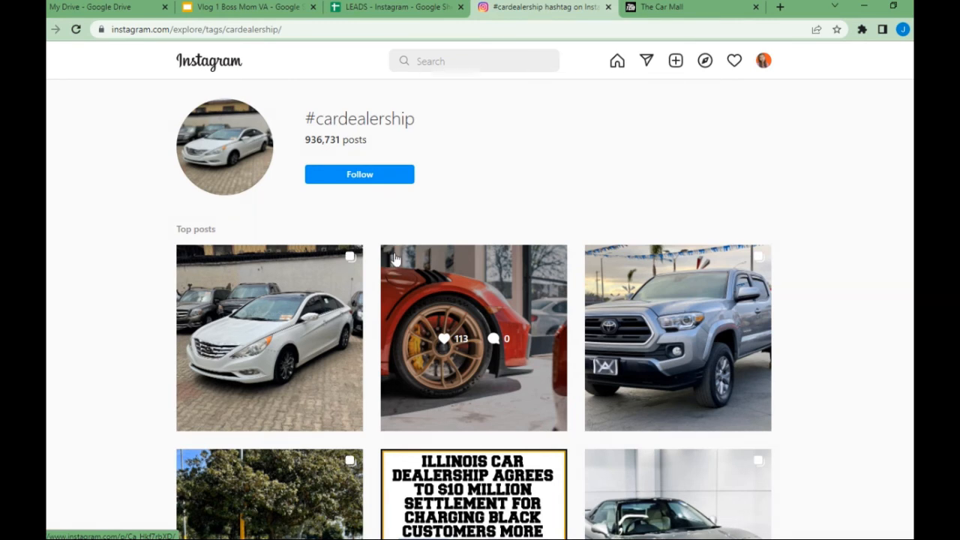
Step: Open the naijacarshop profile from its white Hyundai Sonata post and check the account against the leads sheet
click(254, 337)
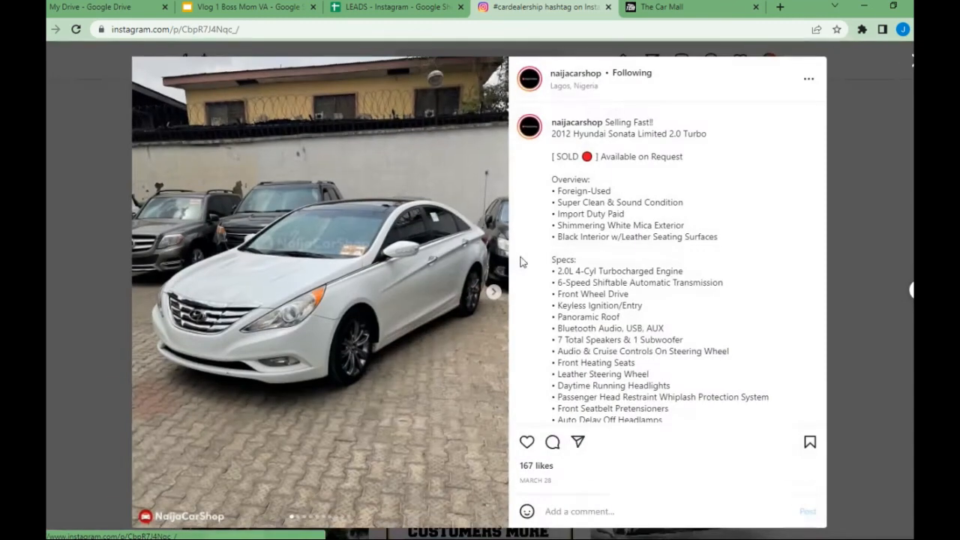
click(598, 126)
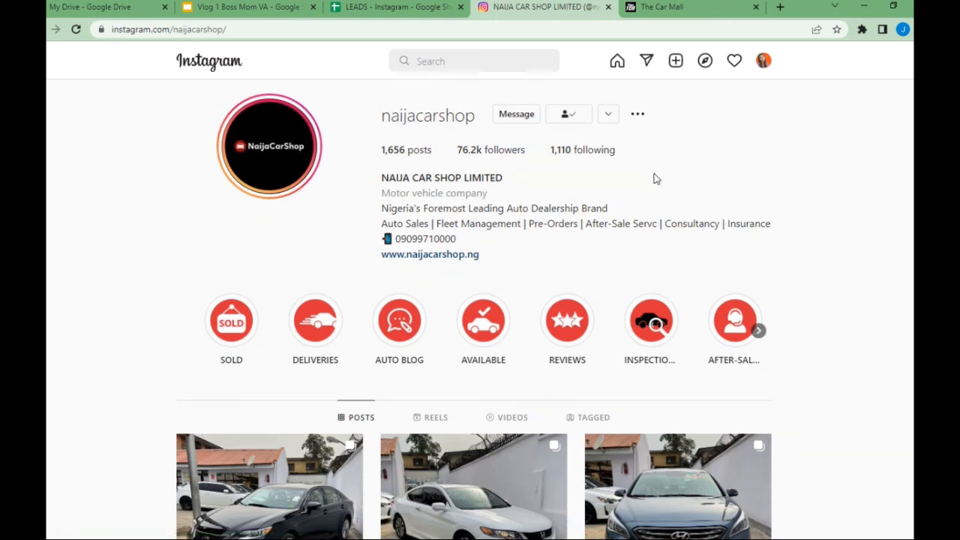
click(398, 11)
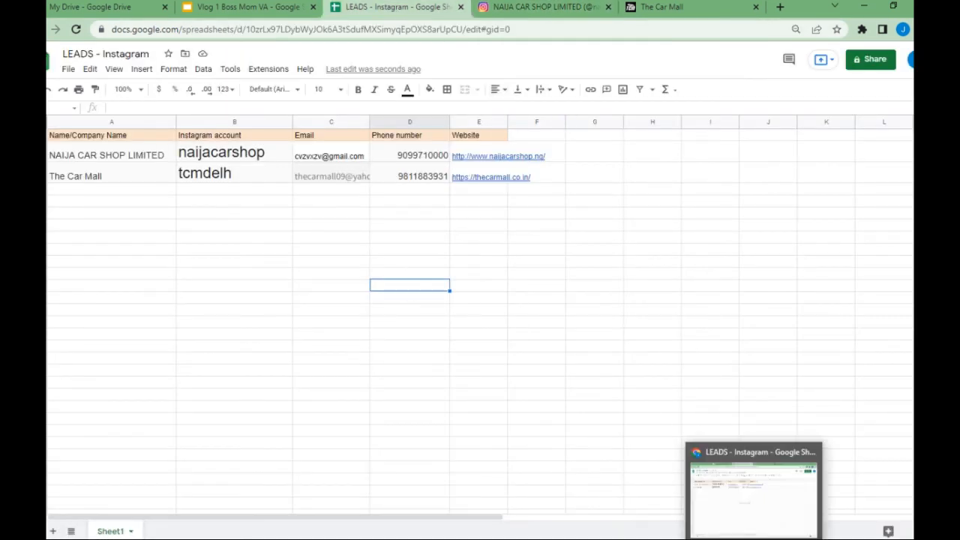
click(722, 538)
click(540, 7)
Step: View naijacarshop's black 2014 Lexus ES350 post to check its like, then close the post
scroll(452, 311, down, 3)
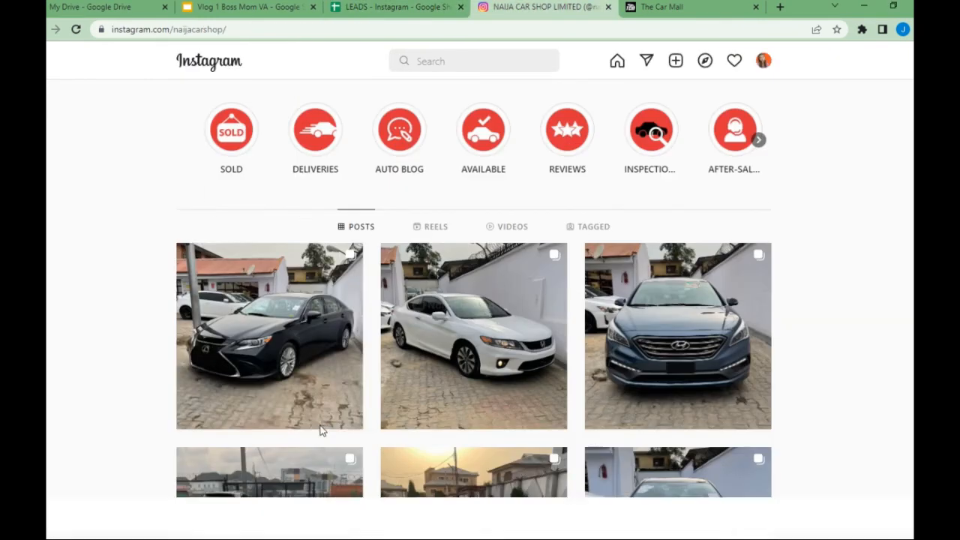
click(278, 294)
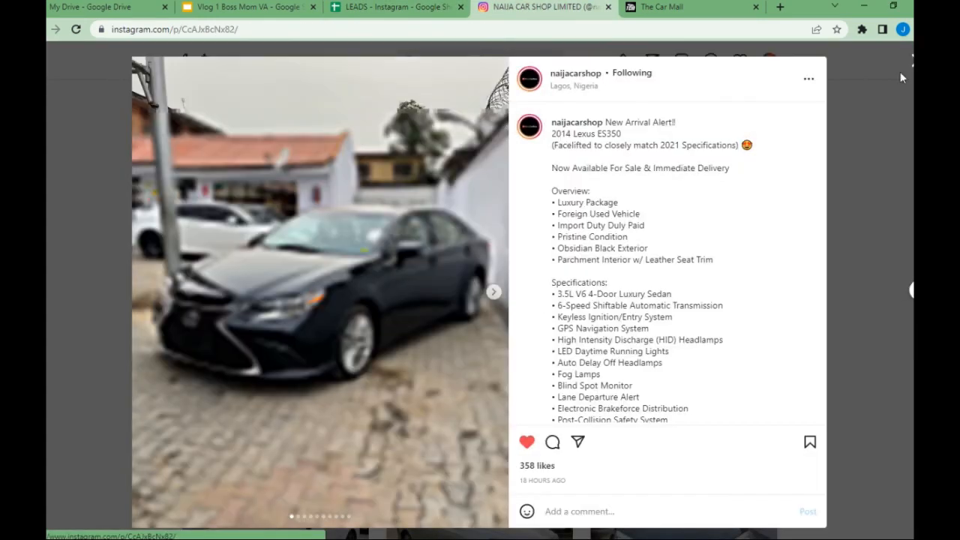
key(Escape)
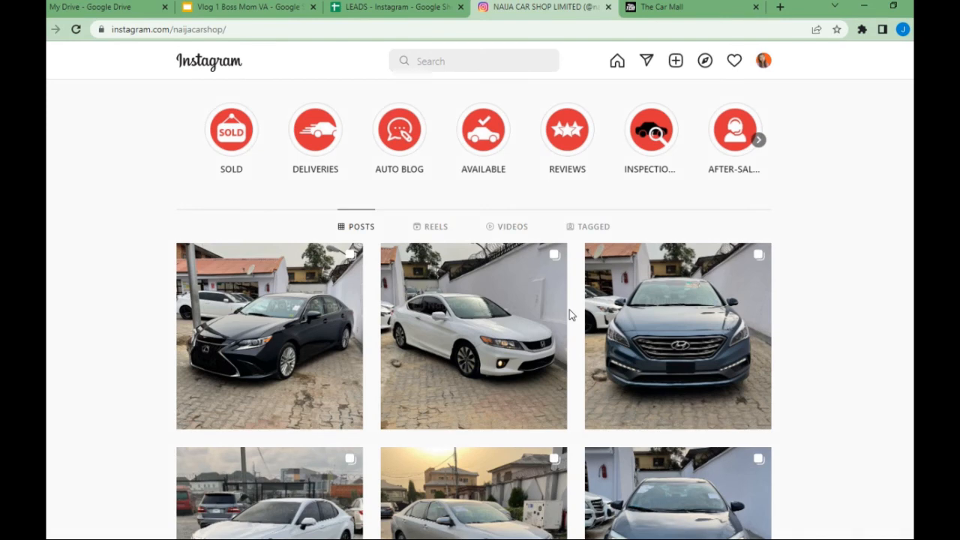
Step: Open a direct message to NAIJA CAR SHOP LIMITED and review the three-sentence outreach template in the Notepad notes
scroll(568, 315, up, 3)
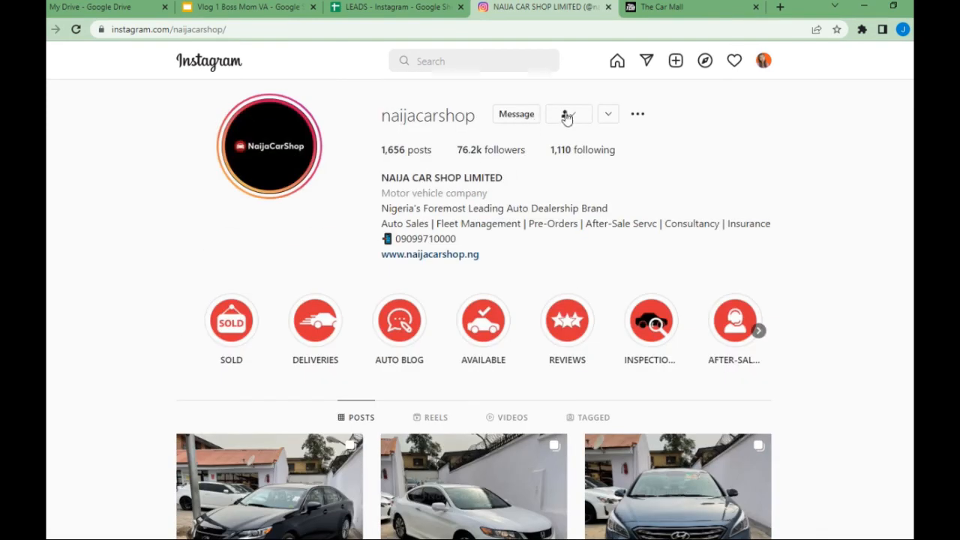
click(516, 120)
mouse_move(691, 538)
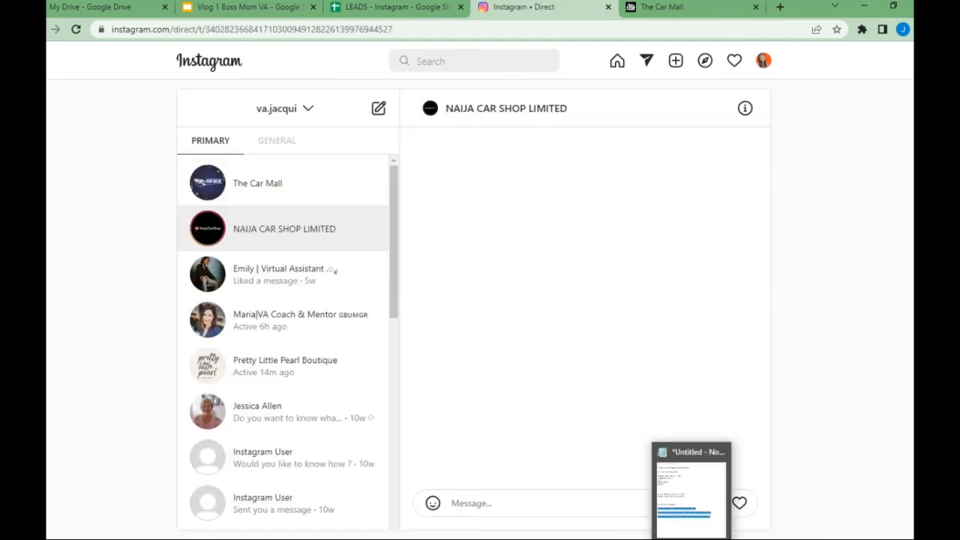
click(690, 487)
click(603, 328)
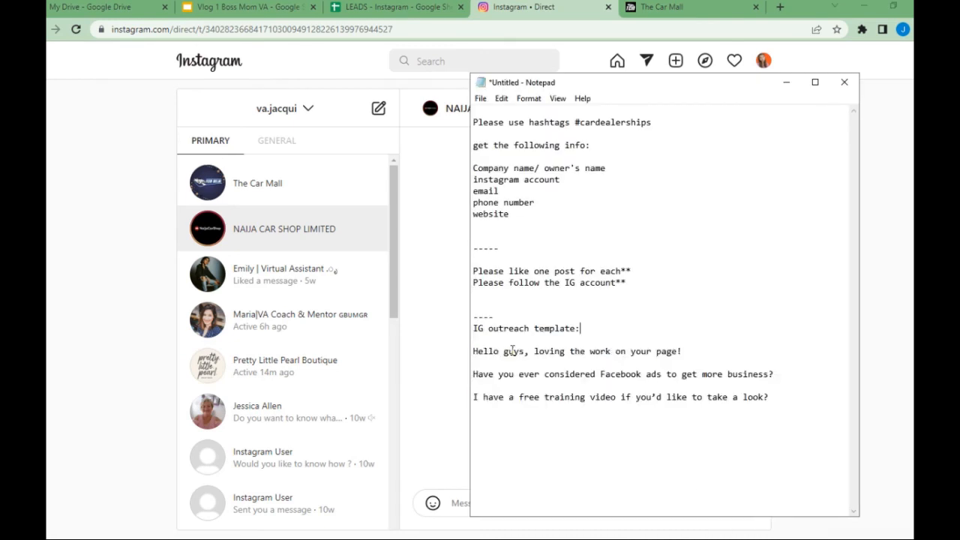
drag(478, 351, 776, 407)
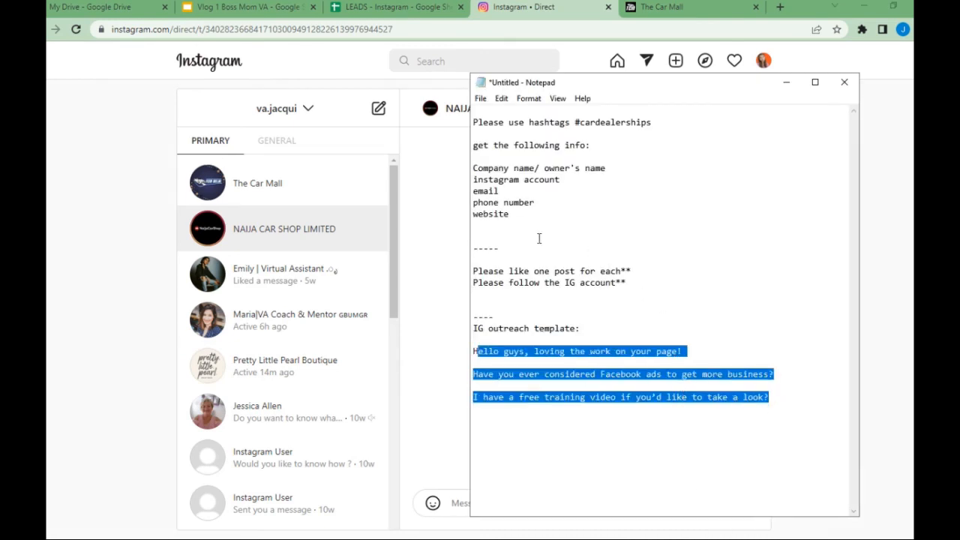
click(441, 216)
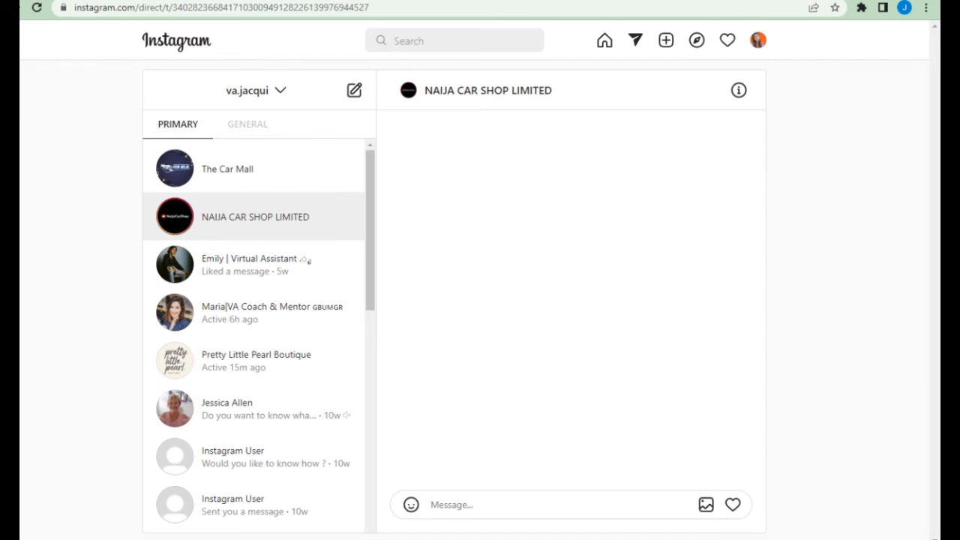
Step: In the Notepad notes, change the outreach template's opening greeting to "Hi there,"
mouse_move(675, 536)
click(639, 465)
click(578, 360)
drag(459, 348, 790, 435)
click(787, 434)
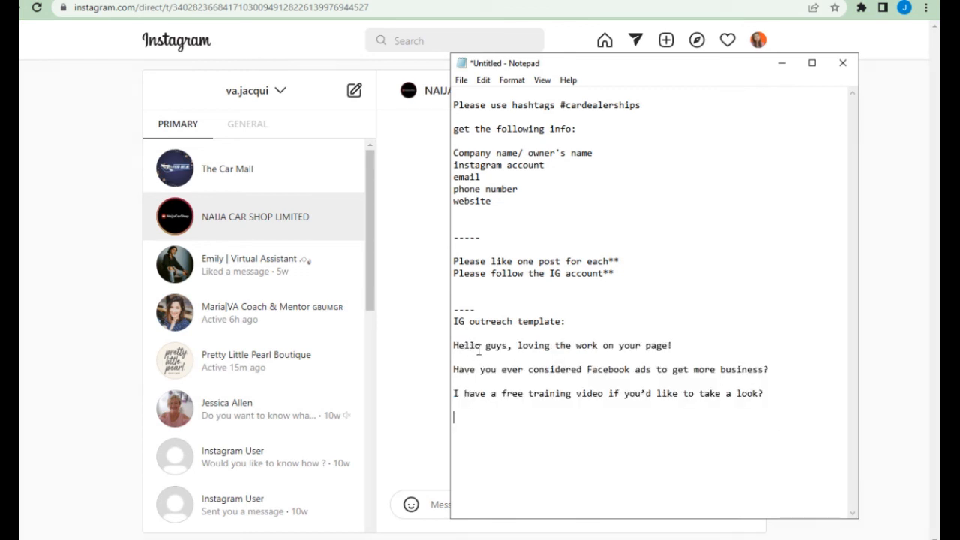
drag(481, 347, 428, 347)
text(Hi)
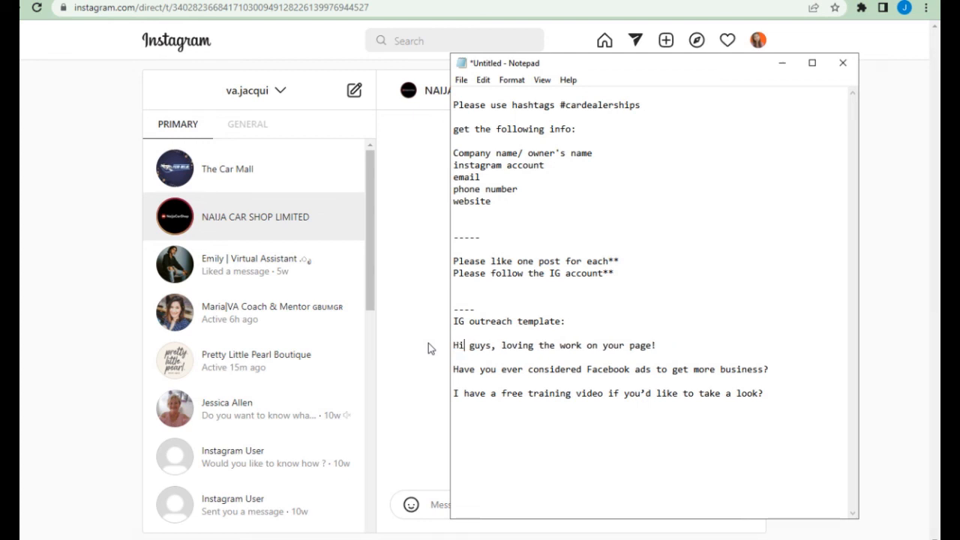
double_click(478, 345)
text(there,)
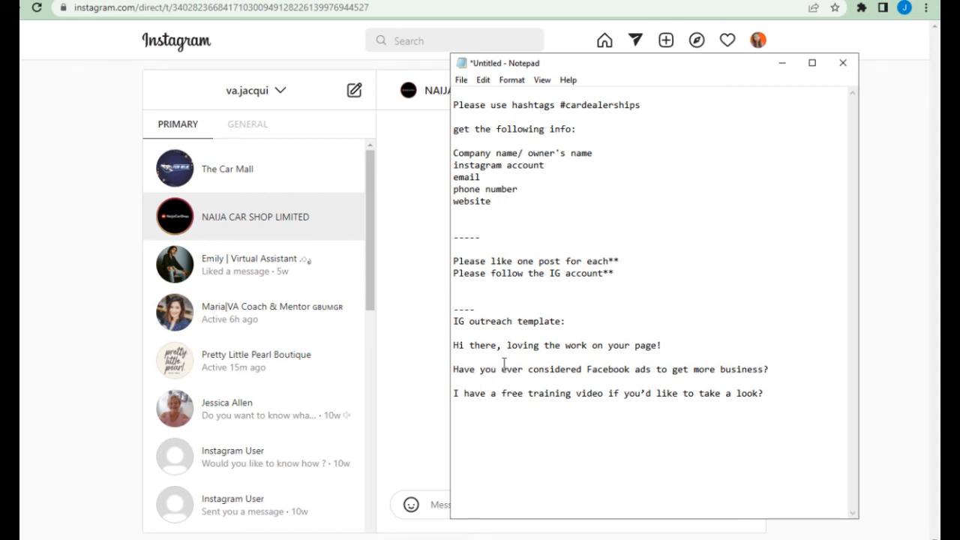
click(569, 321)
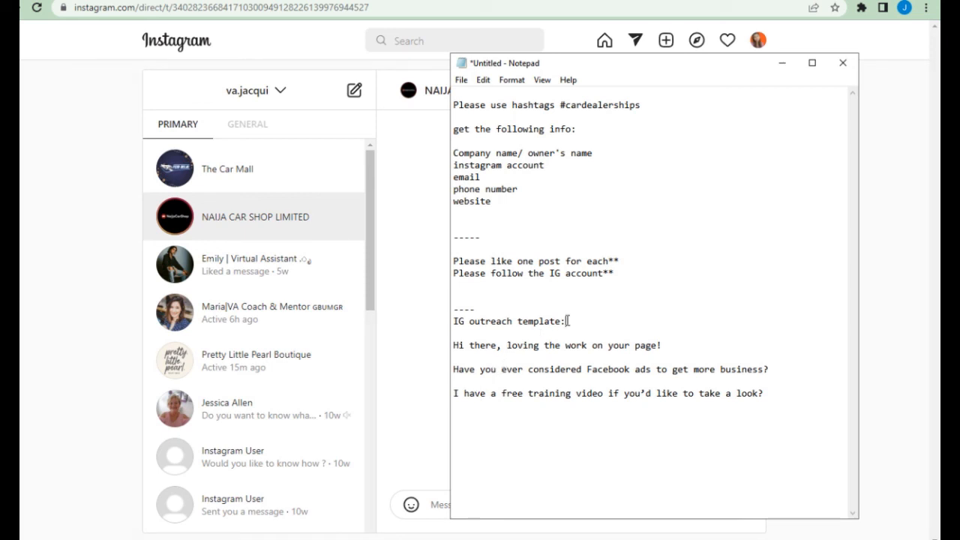